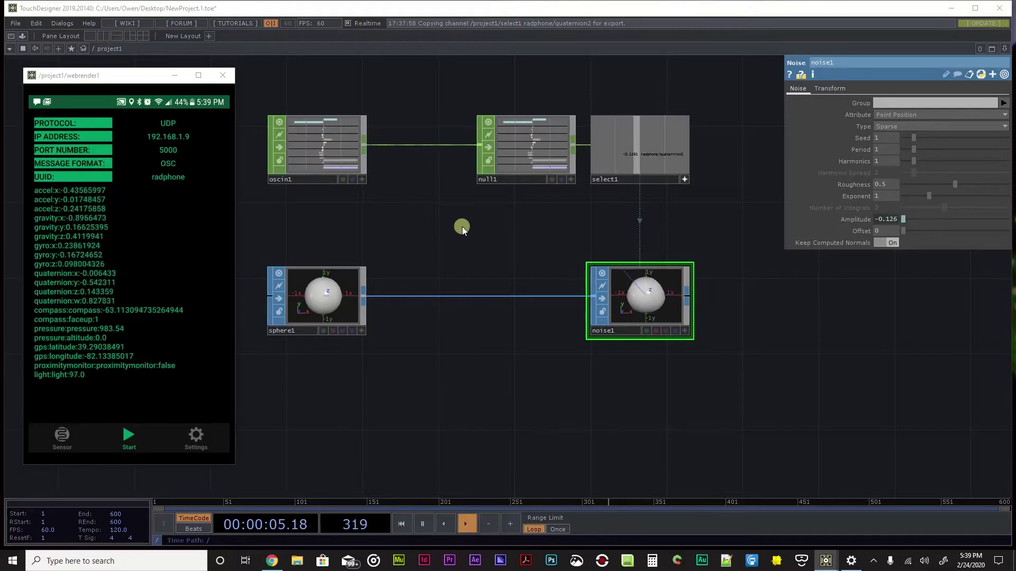
- Link select1's radphone/quaternion2 channel to the Amplitude parameter of noise1 as a CHOP Reference
{"action": "left_click_drag", "start_coordinate": [402, 111], "coordinate": [415, 166]}
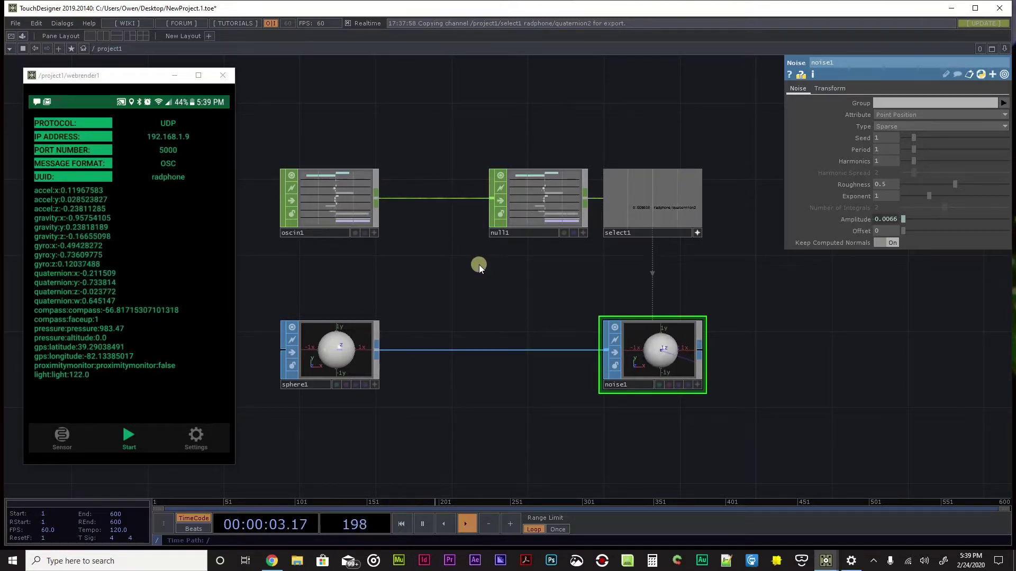
{"action": "scroll", "coordinate": [410, 268], "scroll_direction": "up", "scroll_amount": 3}
{"action": "left_click_drag", "start_coordinate": [464, 303], "coordinate": [191, 315]}
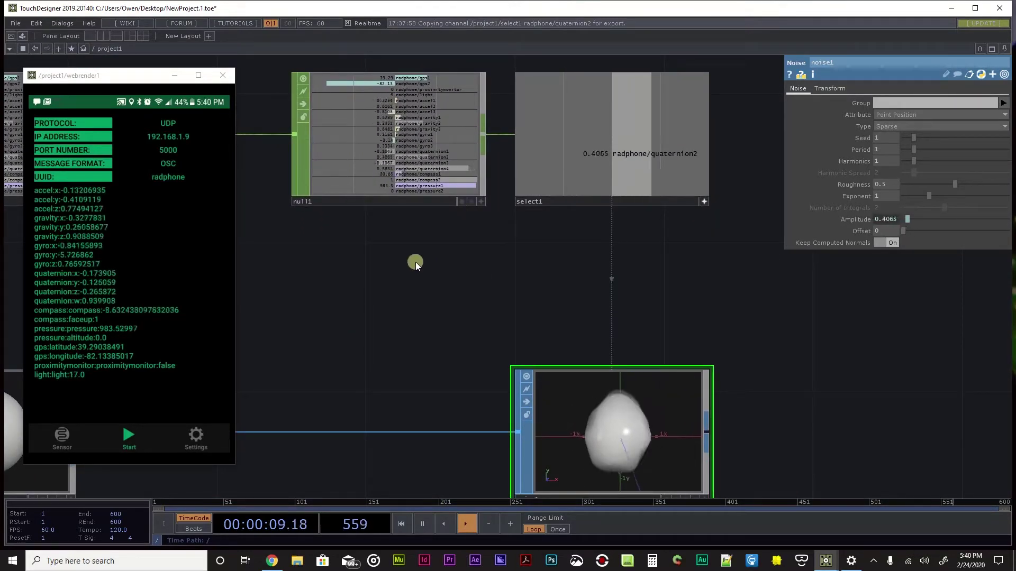
{"action": "left_click", "coordinate": [613, 153]}
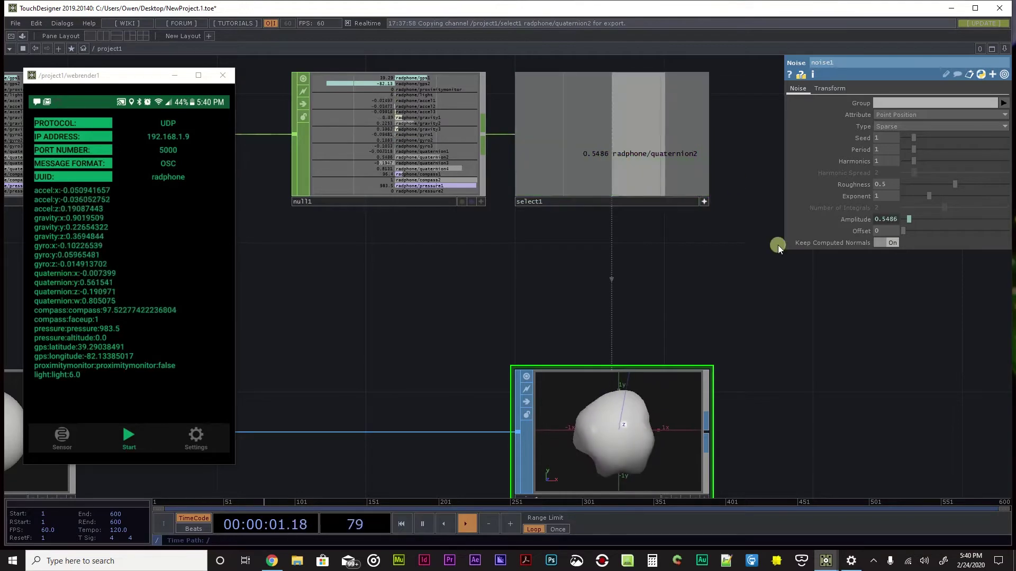
{"action": "left_click_drag", "start_coordinate": [725, 286], "coordinate": [710, 242]}
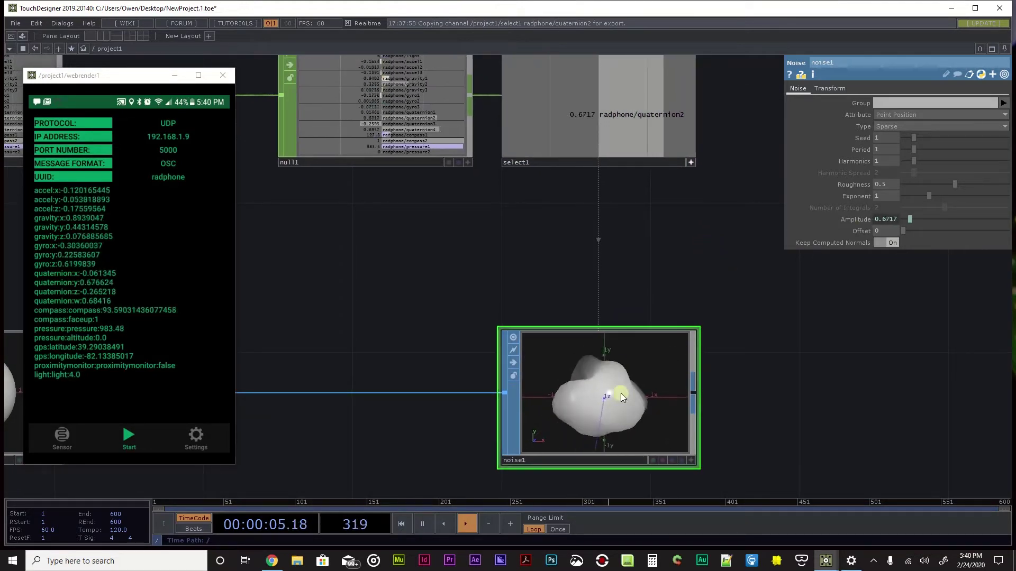
{"action": "left_click_drag", "start_coordinate": [611, 411], "coordinate": [627, 389]}
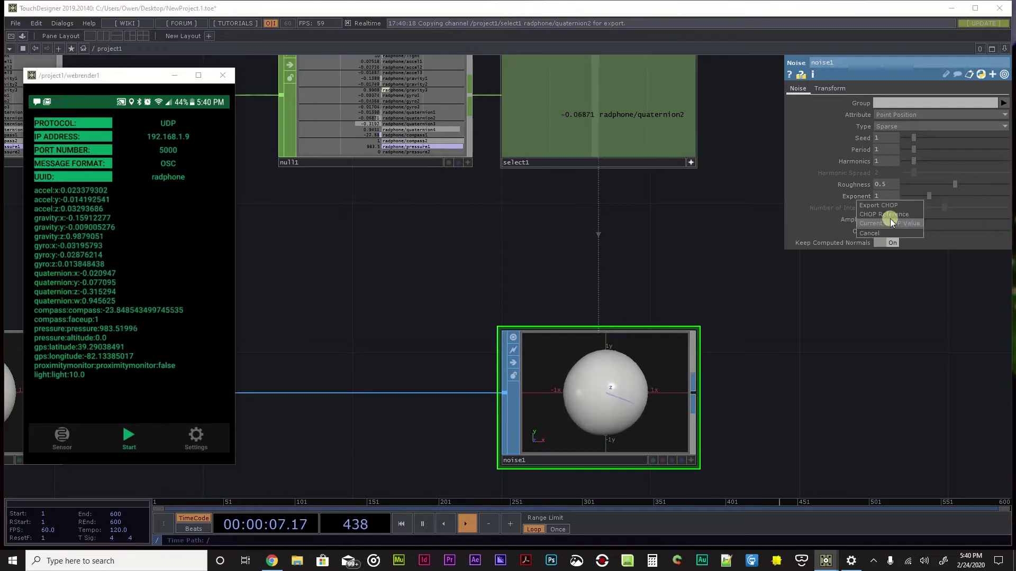
{"action": "left_click", "coordinate": [883, 214]}
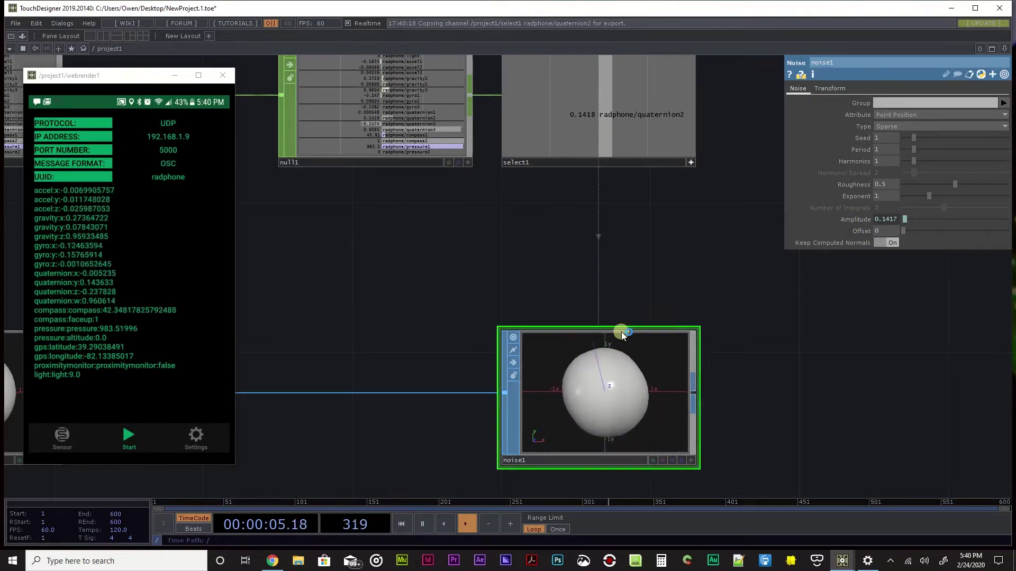
- Reveal the expression behind noise1's Amplitude and widen the parameter pane enough to read it in full
{"action": "left_click", "coordinate": [857, 222]}
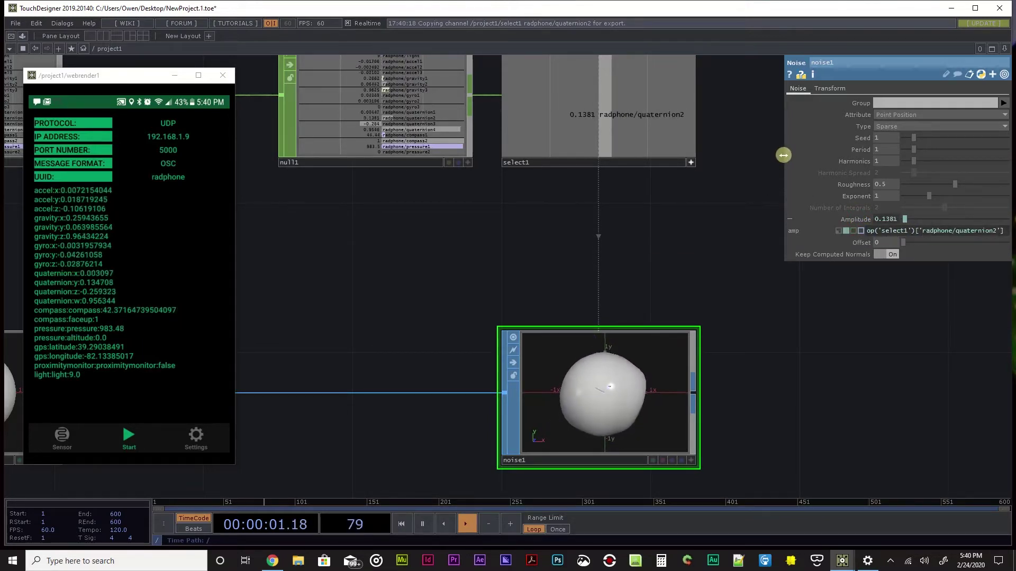
{"action": "left_click_drag", "start_coordinate": [784, 155], "coordinate": [687, 254]}
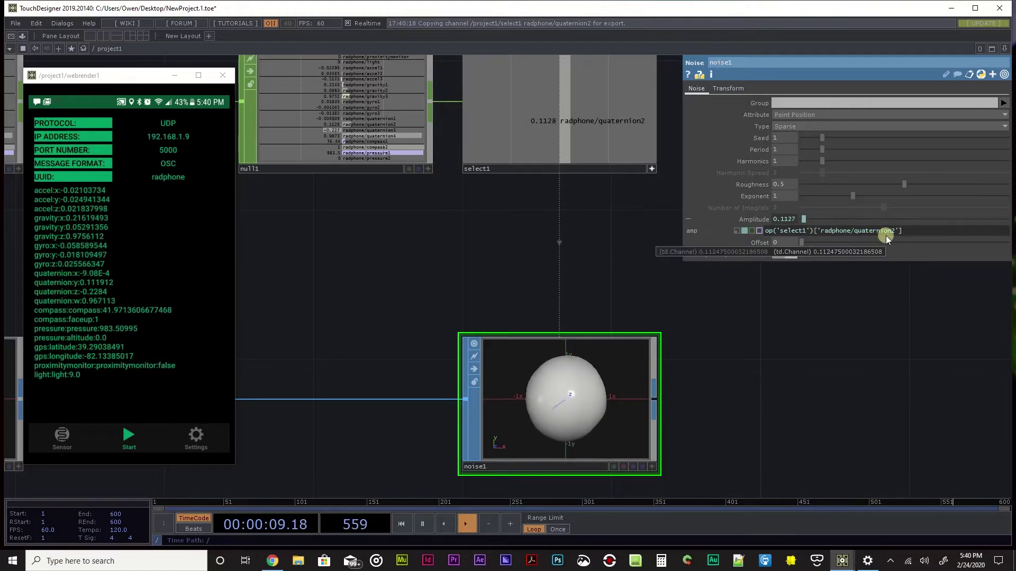
{"action": "left_click_drag", "start_coordinate": [612, 220], "coordinate": [596, 307]}
{"action": "left_click", "coordinate": [785, 241]}
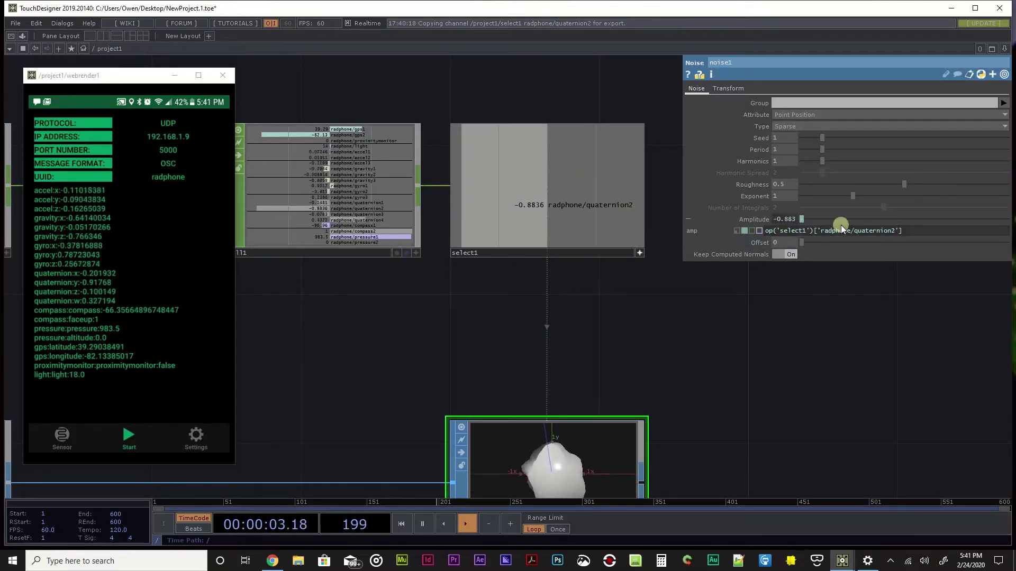
- Append "* 10" to noise1's Amplitude expression so the quaternion2 value is multiplied by 10
{"action": "left_click", "coordinate": [912, 233]}
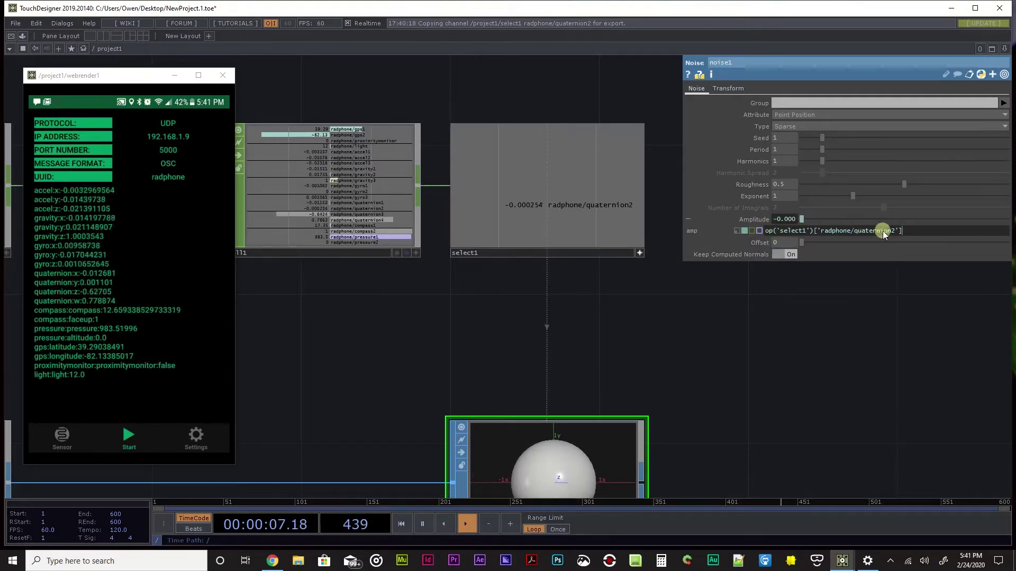
{"action": "mouse_move", "coordinate": [910, 230]}
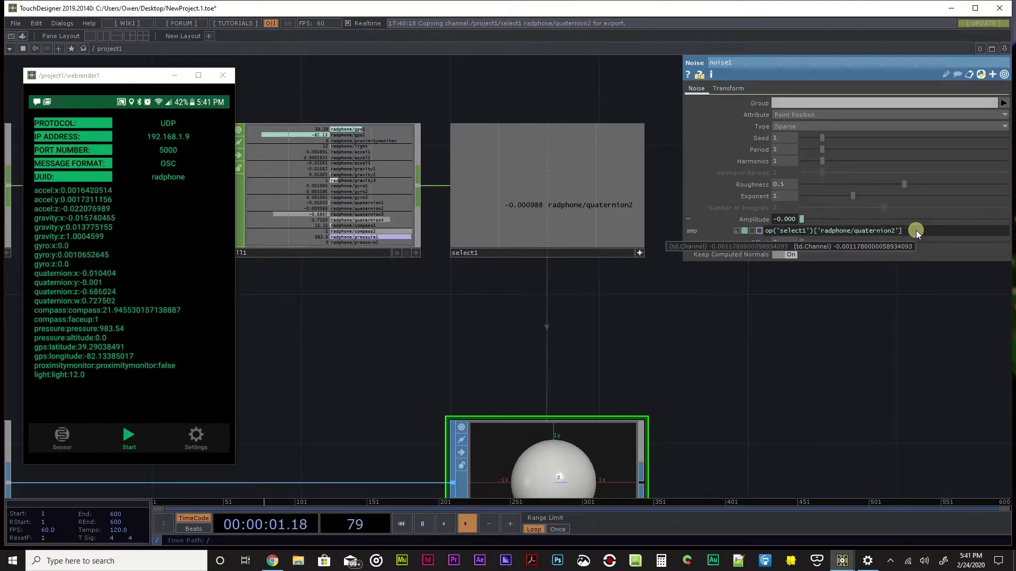
{"action": "left_click", "coordinate": [906, 231]}
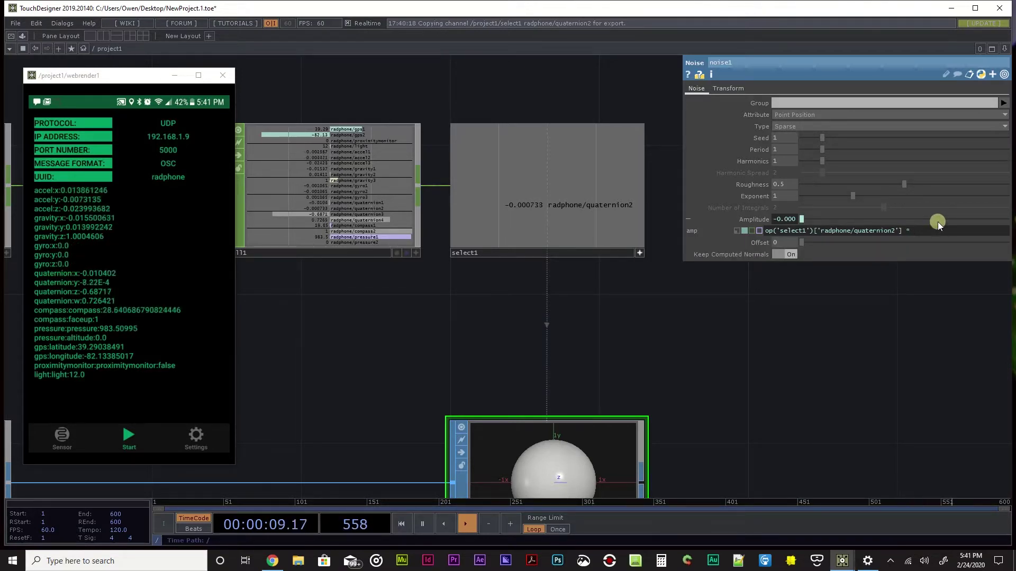
{"action": "type", "text": "10"}
{"action": "key", "text": "Return"}
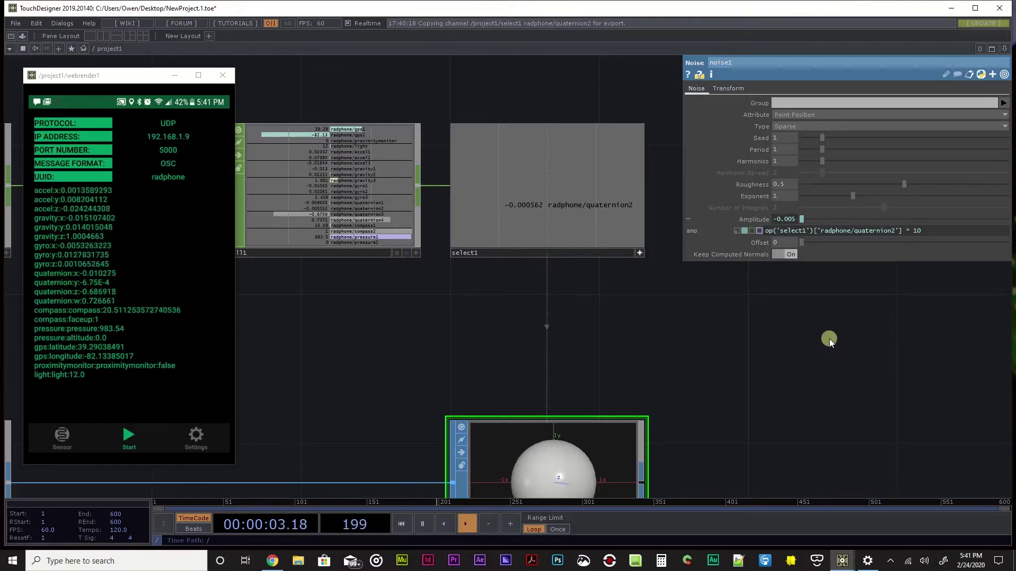
- Examine how the noise1 geometry deforms with the phone's motion and read the incoming channels in oscin1
{"action": "left_click_drag", "start_coordinate": [731, 402], "coordinate": [687, 335]}
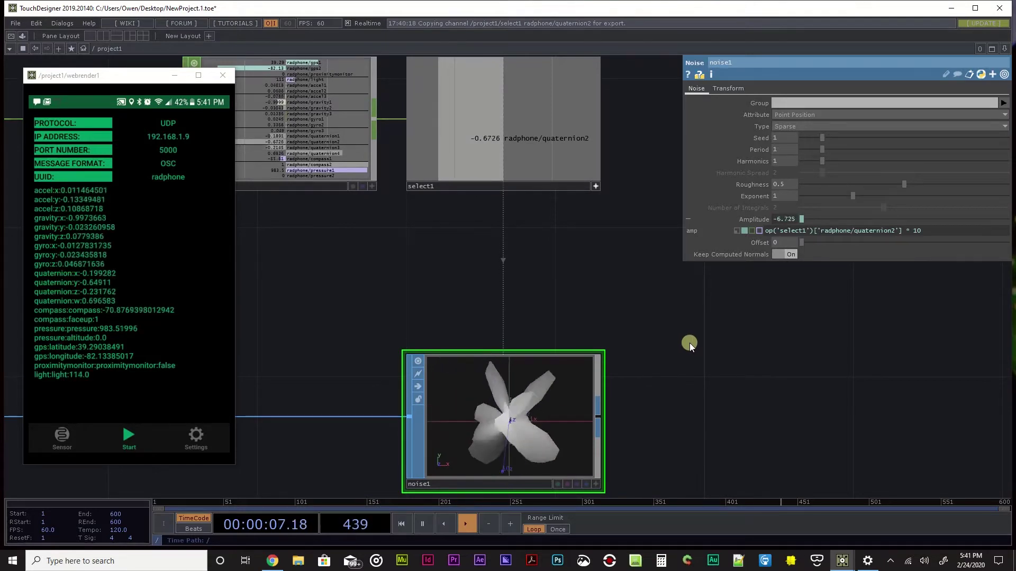
{"action": "scroll", "coordinate": [513, 437], "scroll_direction": "up", "scroll_amount": 3}
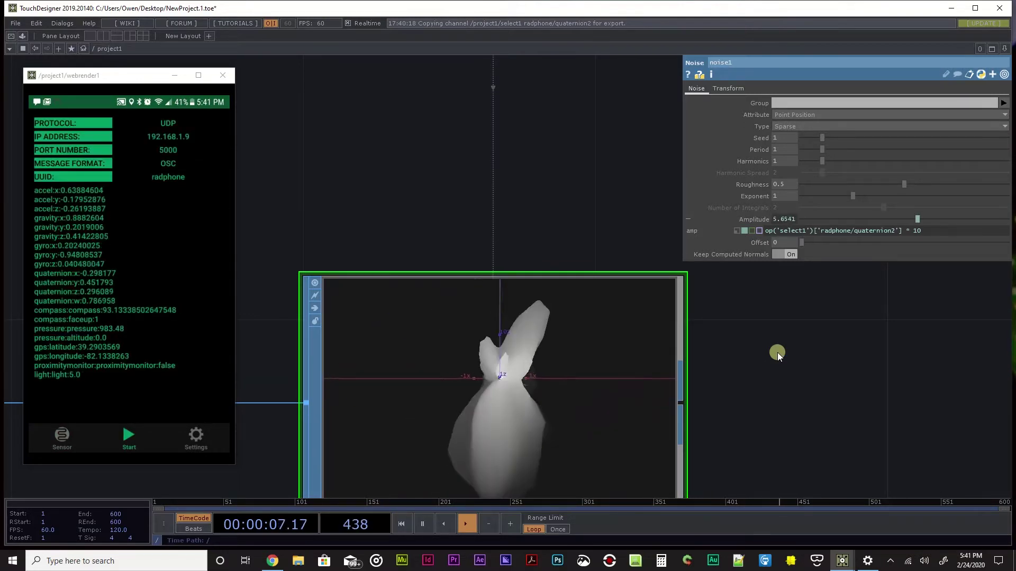
{"action": "scroll", "coordinate": [745, 397], "scroll_direction": "down", "scroll_amount": 5}
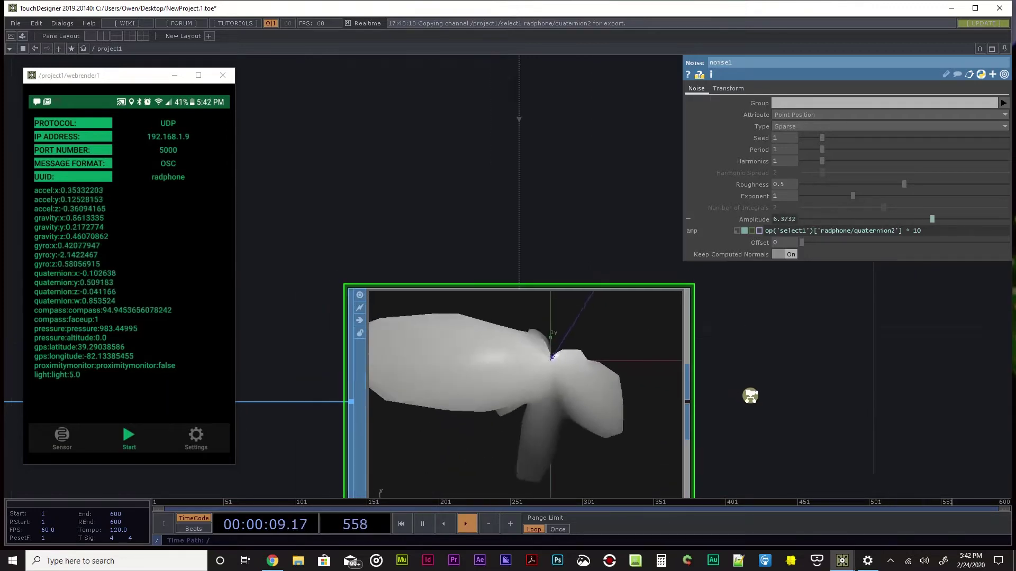
{"action": "left_click_drag", "start_coordinate": [801, 363], "coordinate": [733, 392]}
{"action": "scroll", "coordinate": [732, 392], "scroll_direction": "down", "scroll_amount": 2}
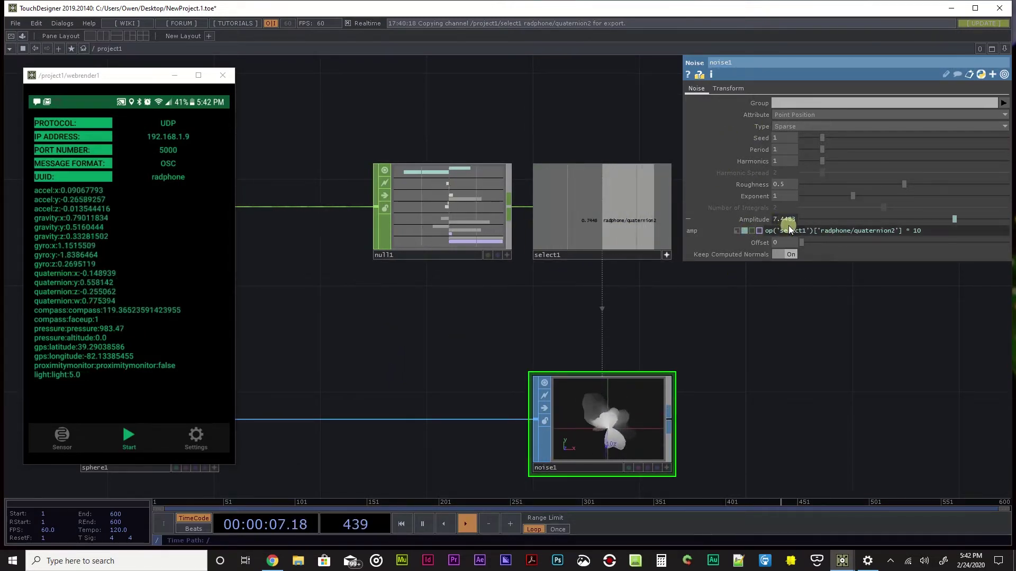
{"action": "left_click_drag", "start_coordinate": [441, 331], "coordinate": [575, 351]}
{"action": "scroll", "coordinate": [287, 206], "scroll_direction": "up", "scroll_amount": 6}
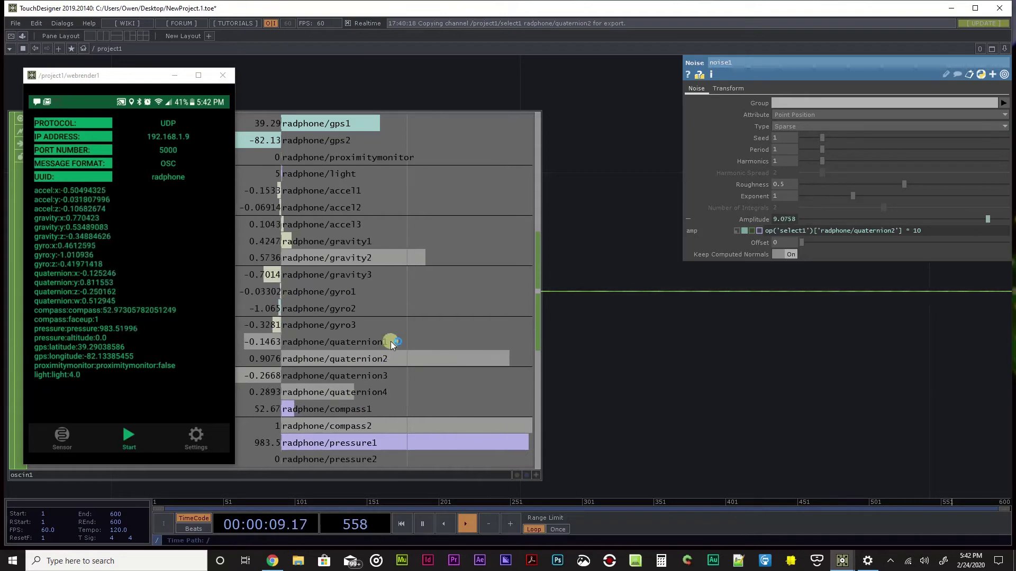
{"action": "scroll", "coordinate": [650, 415], "scroll_direction": "down", "scroll_amount": 3}
{"action": "left_click_drag", "start_coordinate": [694, 410], "coordinate": [474, 386]}
{"action": "scroll", "coordinate": [482, 381], "scroll_direction": "down", "scroll_amount": 3}
{"action": "scroll", "coordinate": [482, 381], "scroll_direction": "down", "scroll_amount": 2}
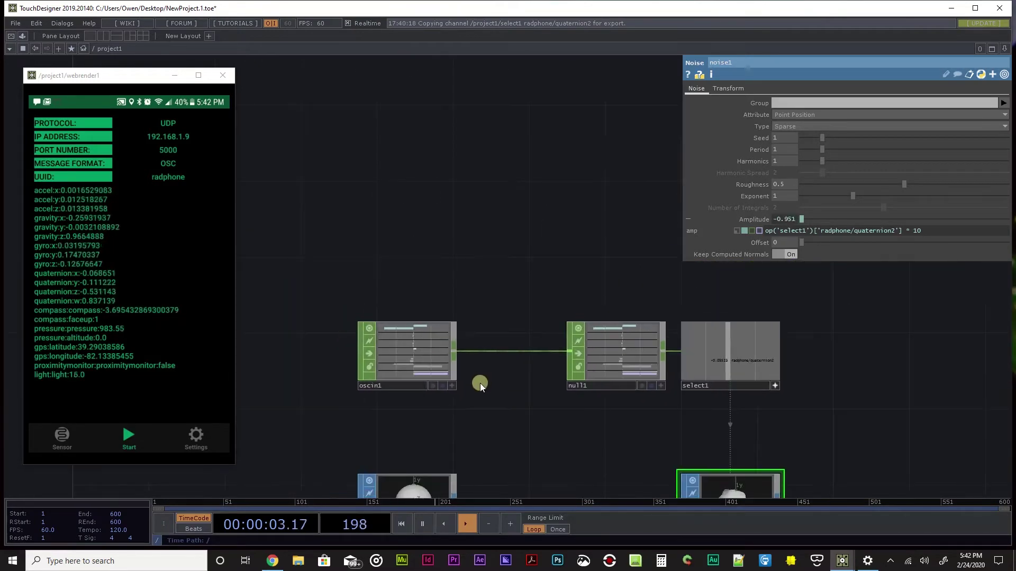
- Move oscin1 farther away from null1 to free space along their connection
{"action": "left_click", "coordinate": [754, 356]}
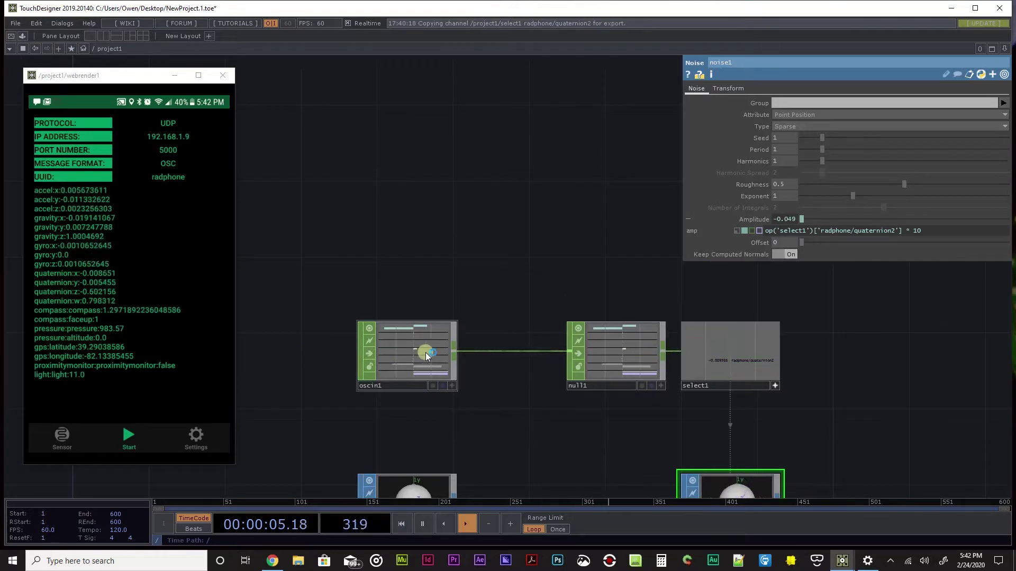
{"action": "left_click_drag", "start_coordinate": [414, 359], "coordinate": [336, 358]}
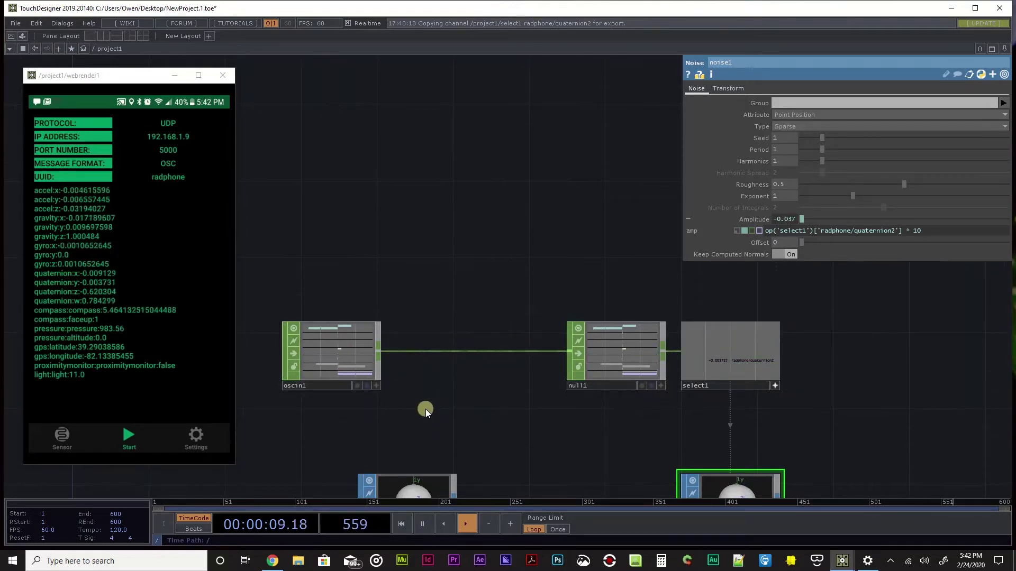
{"action": "middle_click_drag", "start_coordinate": [416, 367], "coordinate": [413, 385]}
{"action": "left_click_drag", "start_coordinate": [405, 405], "coordinate": [426, 440]}
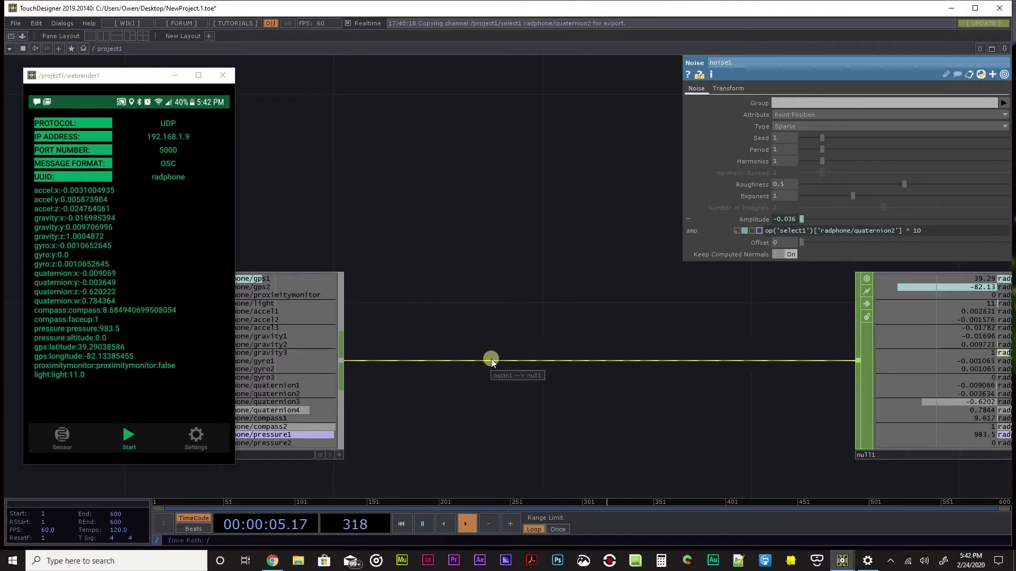
- Insert a Math CHOP on the connection between oscin1 and null1
{"action": "right_click", "coordinate": [535, 361]}
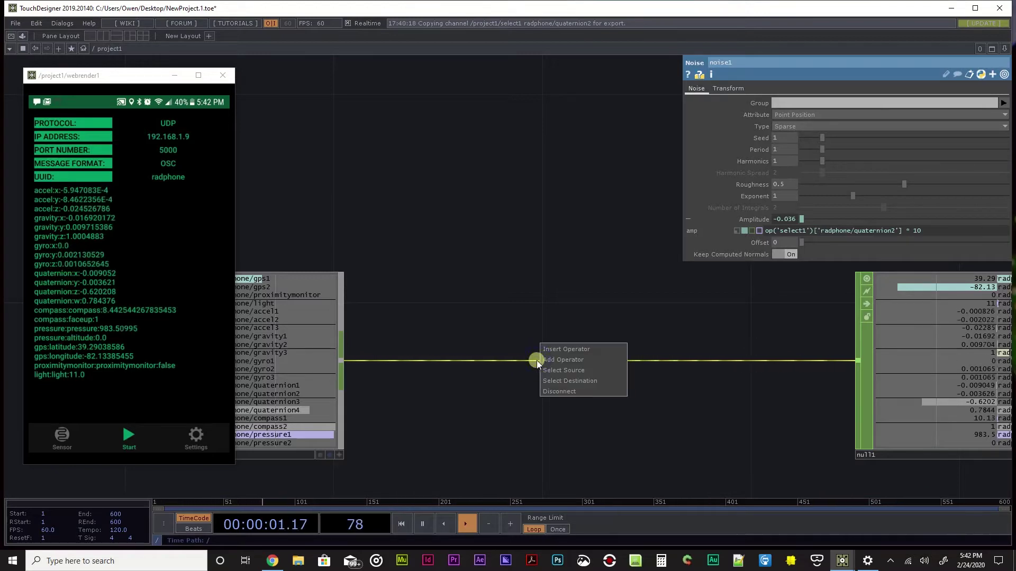
{"action": "left_click", "coordinate": [575, 349]}
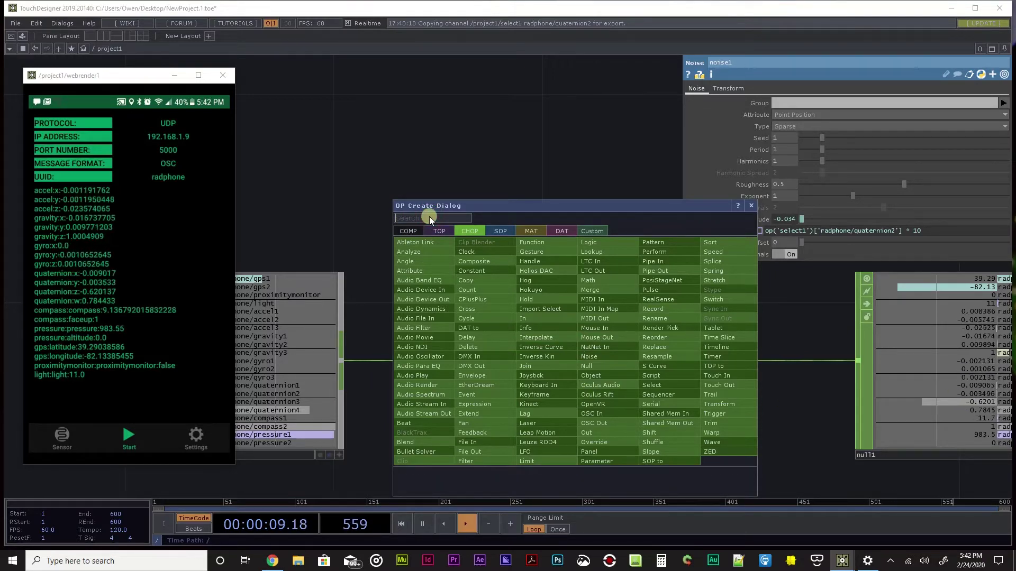
{"action": "type", "text": "math"}
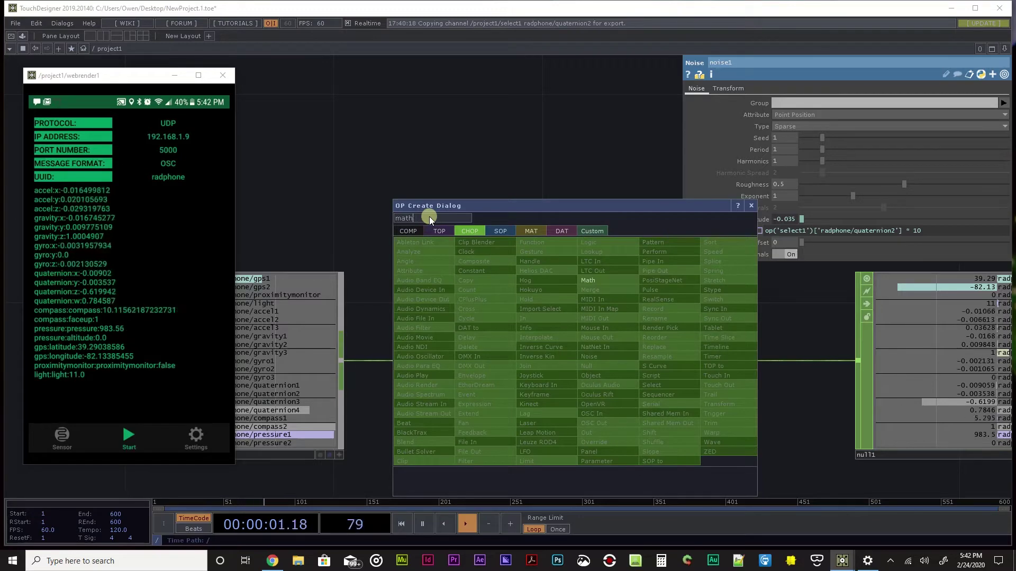
{"action": "left_click", "coordinate": [614, 281]}
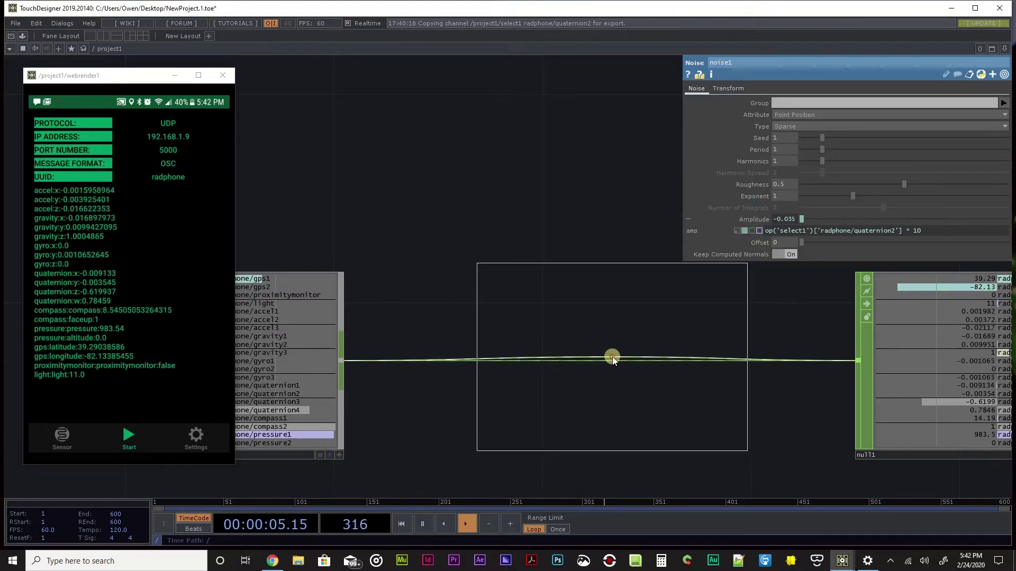
{"action": "left_click", "coordinate": [612, 356]}
{"action": "scroll", "coordinate": [529, 159], "scroll_direction": "down", "scroll_amount": 3}
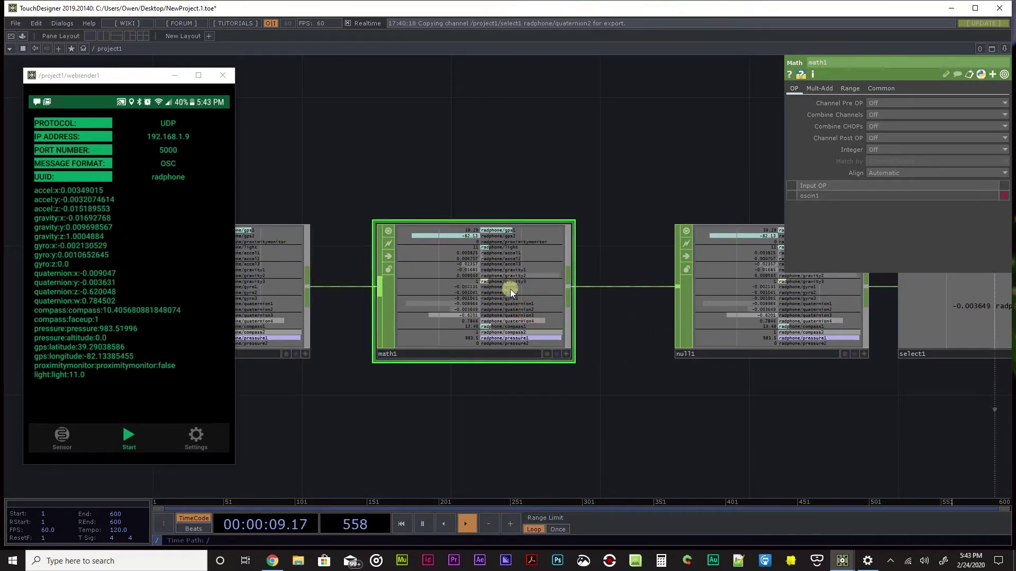
- Look through the parameter pages of math1 and bring up its Mult-Add settings
{"action": "scroll", "coordinate": [510, 290], "scroll_direction": "up", "scroll_amount": 5}
{"action": "scroll", "coordinate": [500, 283], "scroll_direction": "down", "scroll_amount": 4}
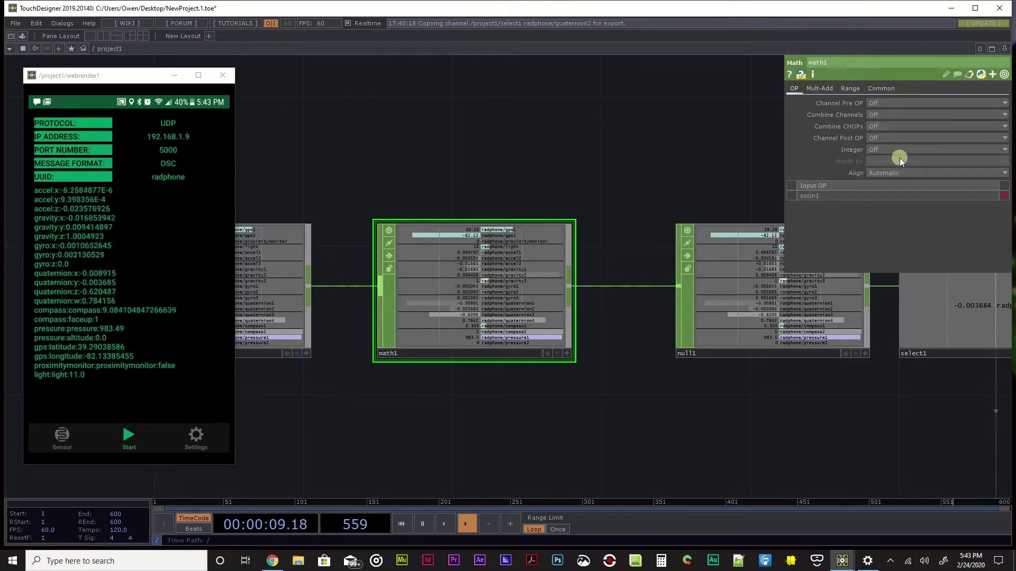
{"action": "left_click", "coordinate": [813, 90]}
{"action": "left_click", "coordinate": [852, 90]}
{"action": "left_click", "coordinate": [887, 91]}
{"action": "left_click", "coordinate": [820, 88]}
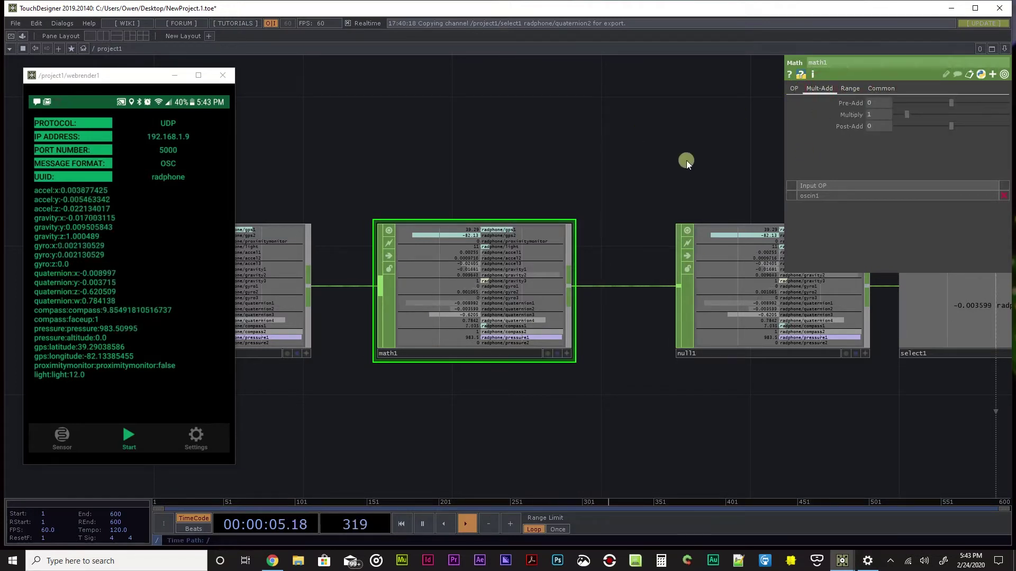
{"action": "left_click_drag", "start_coordinate": [640, 167], "coordinate": [537, 189]}
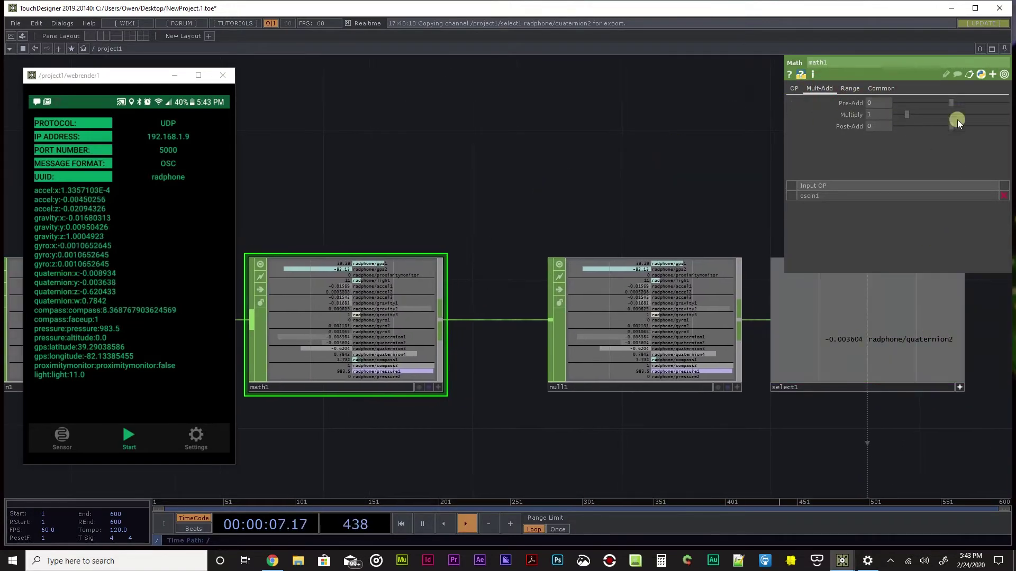
- Try Multiply values of 6.19 and 10 on math1 while watching noise1
{"action": "left_click_drag", "start_coordinate": [905, 113], "coordinate": [963, 117]}
{"action": "scroll", "coordinate": [691, 422], "scroll_direction": "down", "scroll_amount": 5}
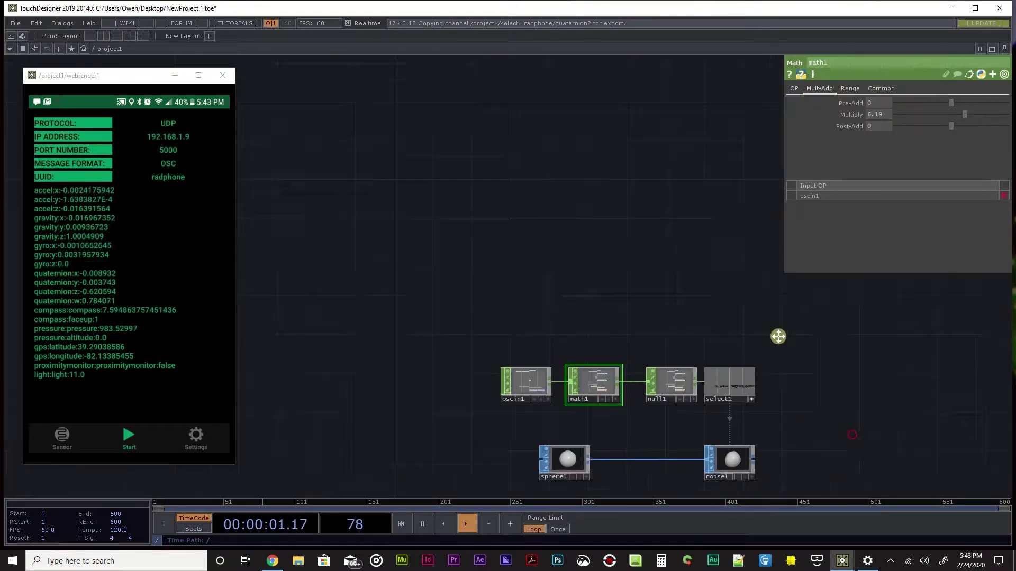
{"action": "scroll", "coordinate": [643, 319], "scroll_direction": "up", "scroll_amount": 5}
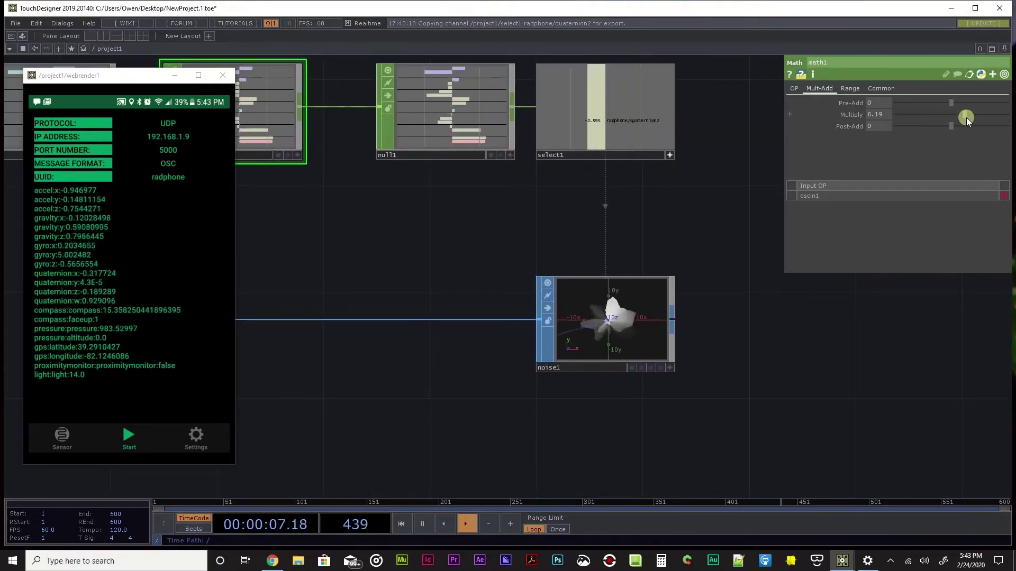
{"action": "left_click_drag", "start_coordinate": [965, 117], "coordinate": [1011, 117]}
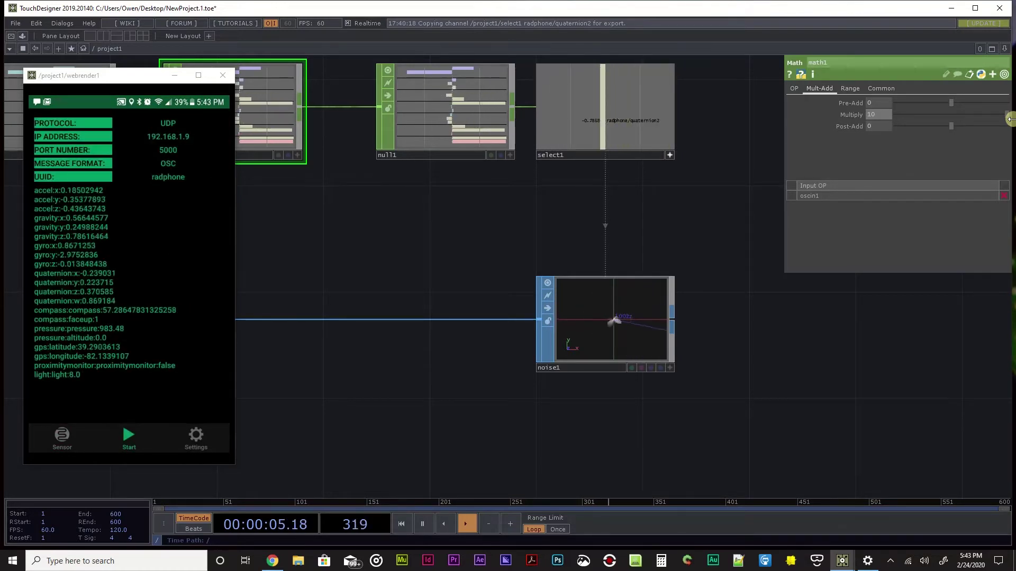
- Set the Multiply value of math1 to 1
{"action": "left_click_drag", "start_coordinate": [866, 115], "coordinate": [851, 117]}
{"action": "type", "text": "1"}
{"action": "key", "text": "Return"}
- Examine the channel values in math1 and follow them along the chain through null1 to select1
{"action": "left_click_drag", "start_coordinate": [414, 207], "coordinate": [767, 349]}
{"action": "scroll", "coordinate": [375, 246], "scroll_direction": "up", "scroll_amount": 2}
{"action": "left_click_drag", "start_coordinate": [701, 304], "coordinate": [588, 339]}
{"action": "scroll", "coordinate": [510, 237], "scroll_direction": "up", "scroll_amount": 3}
{"action": "scroll", "coordinate": [509, 237], "scroll_direction": "up", "scroll_amount": 1}
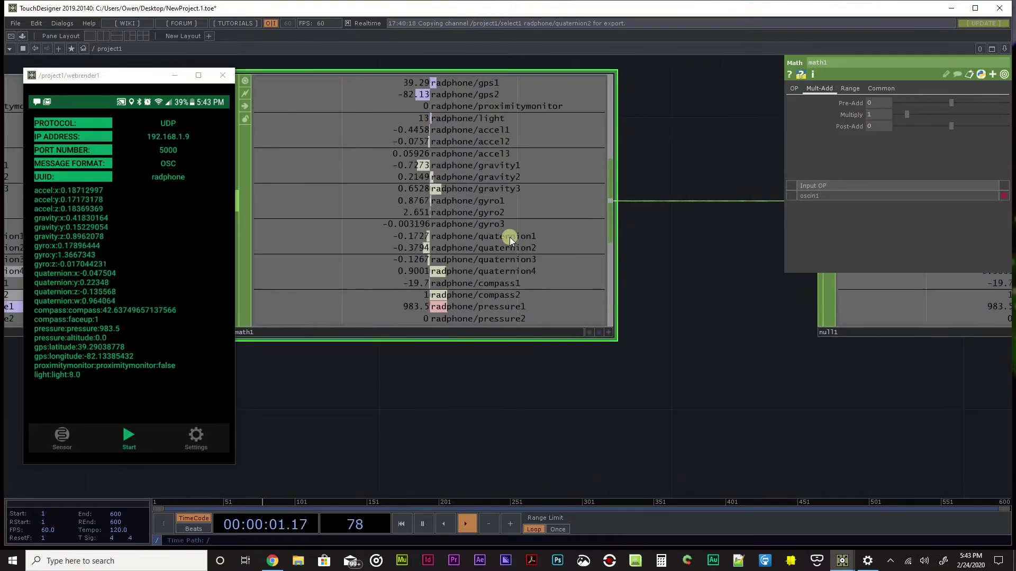
{"action": "left_click_drag", "start_coordinate": [560, 424], "coordinate": [460, 383]}
{"action": "left_click_drag", "start_coordinate": [784, 334], "coordinate": [508, 392]}
{"action": "scroll", "coordinate": [508, 392], "scroll_direction": "down", "scroll_amount": 3}
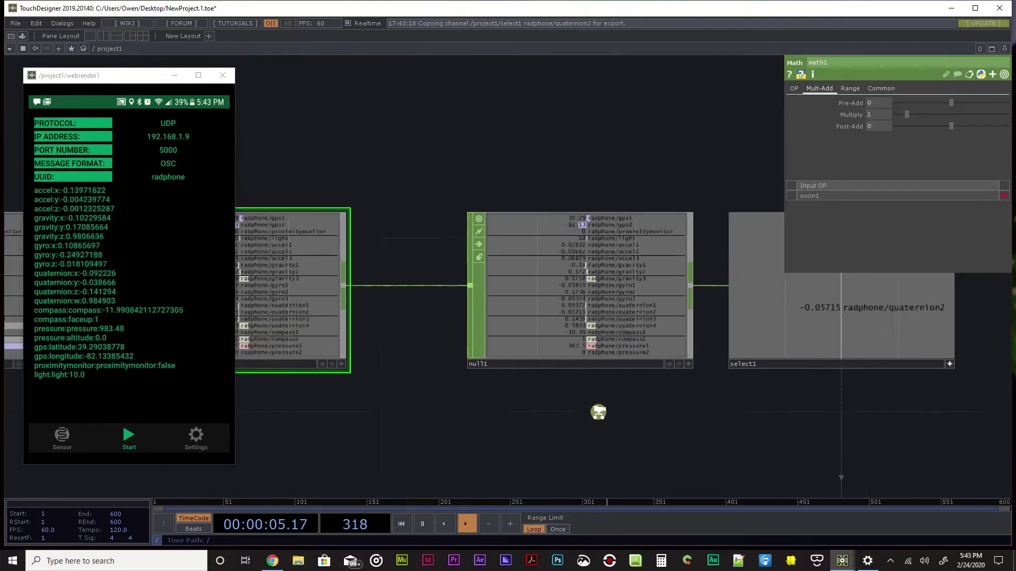
- Set the lower From Range value of math1 to -1
{"action": "left_click_drag", "start_coordinate": [641, 415], "coordinate": [529, 410]}
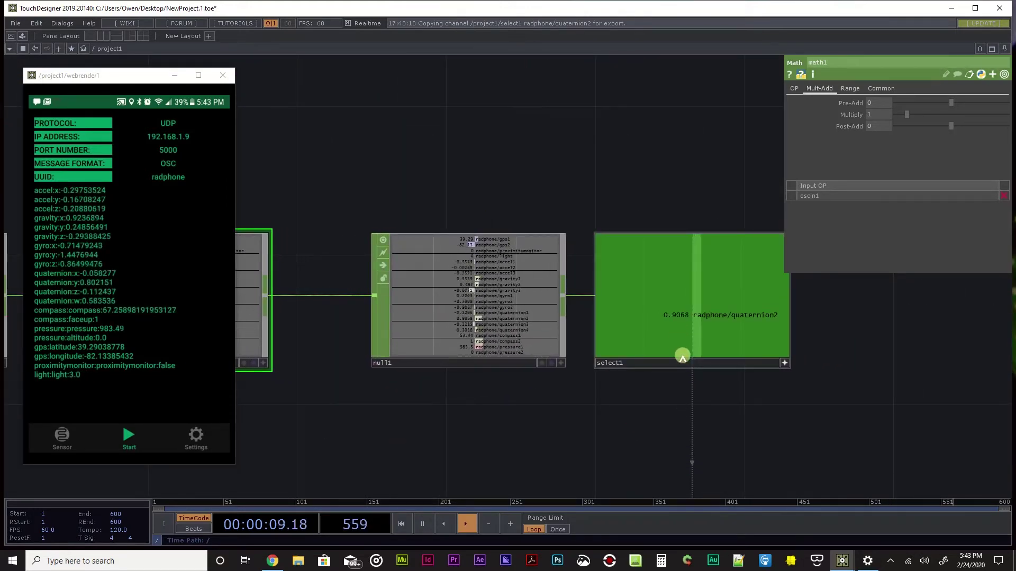
{"action": "left_click_drag", "start_coordinate": [362, 428], "coordinate": [512, 424]}
{"action": "left_click_drag", "start_coordinate": [428, 431], "coordinate": [525, 411]}
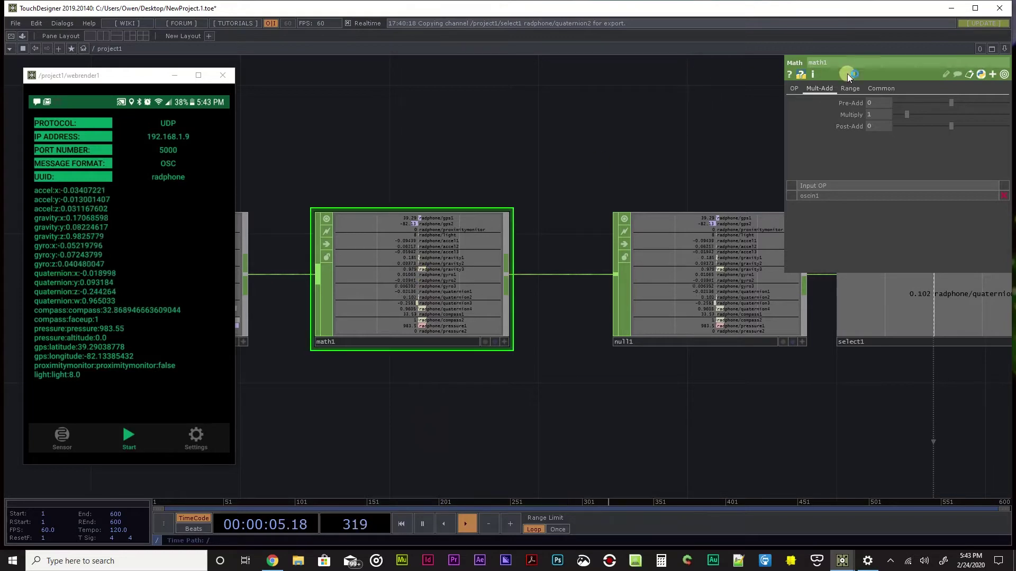
{"action": "left_click", "coordinate": [850, 89]}
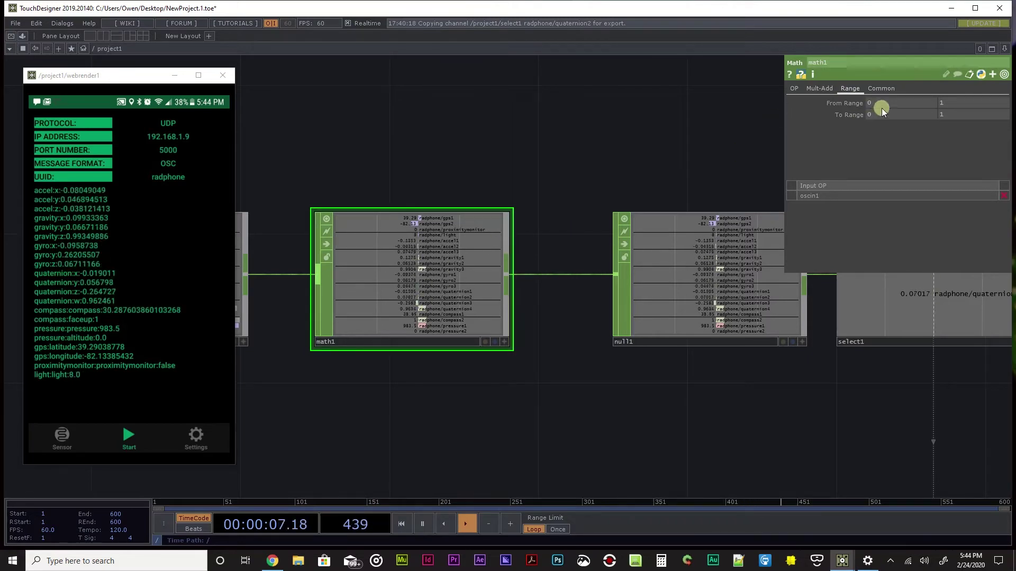
{"action": "left_click", "coordinate": [859, 107]}
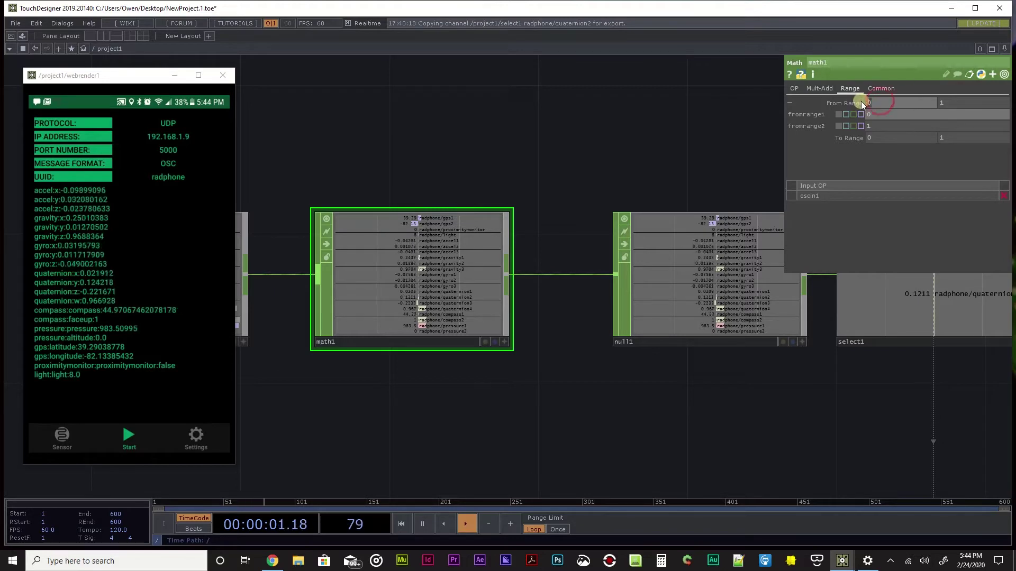
{"action": "left_click", "coordinate": [847, 100]}
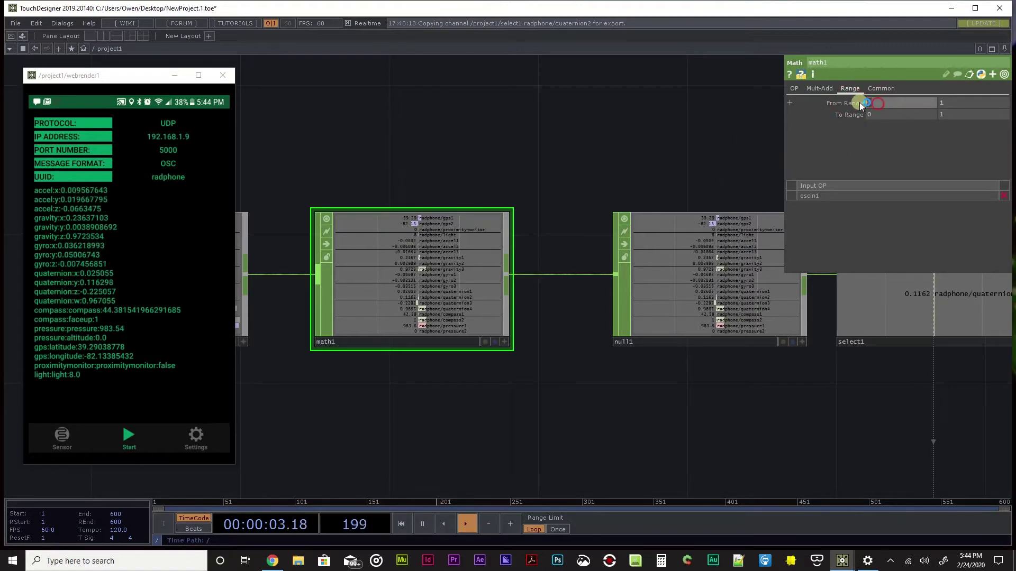
{"action": "type", "text": "-1"}
{"action": "left_click", "coordinate": [922, 171]}
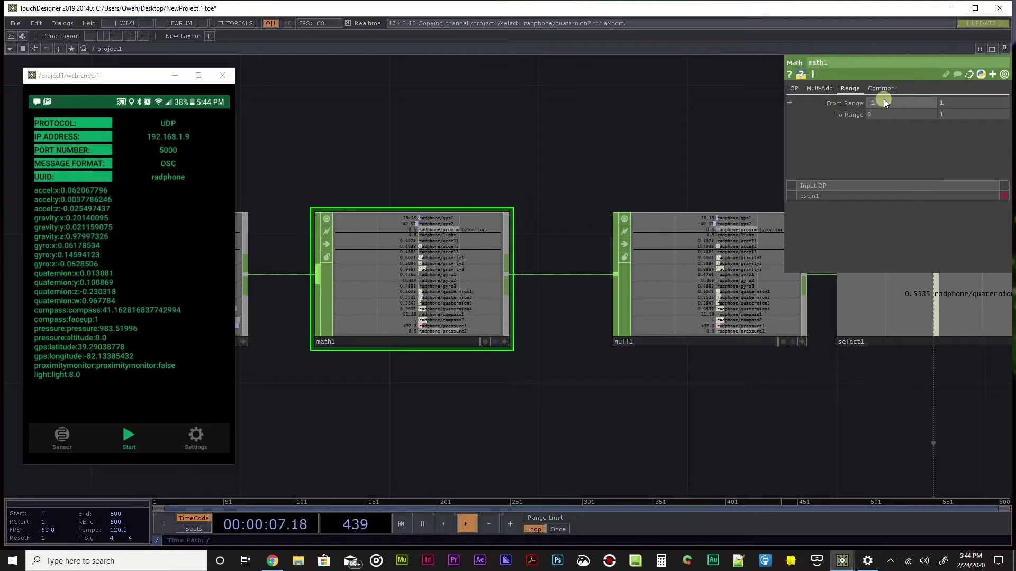
{"action": "left_click", "coordinate": [965, 106]}
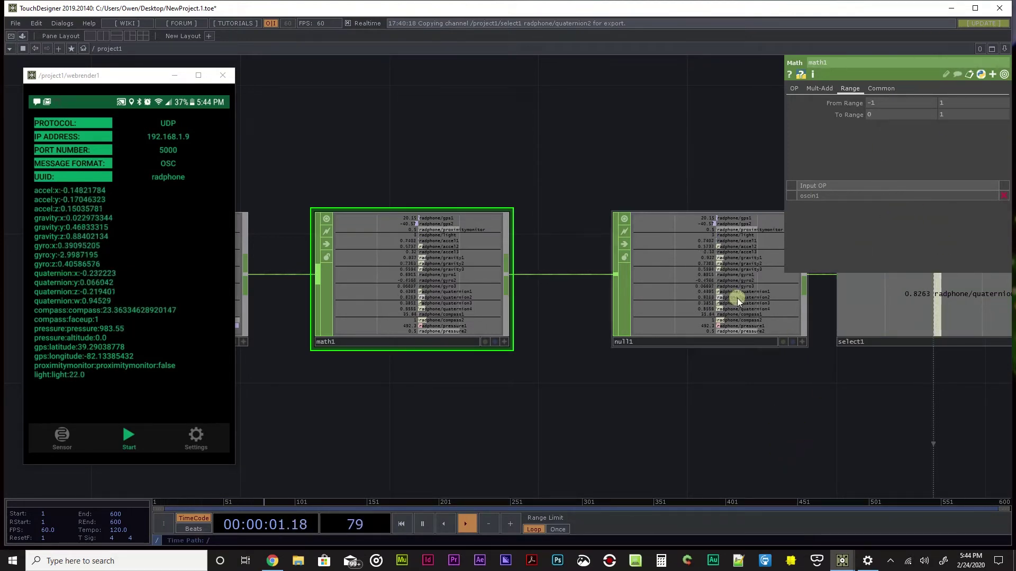
- Examine how select1 and the noise1 shape respond to the phone's movement with the remapped range
{"action": "left_click_drag", "start_coordinate": [844, 413], "coordinate": [333, 381]}
{"action": "scroll", "coordinate": [465, 364], "scroll_direction": "down", "scroll_amount": 3}
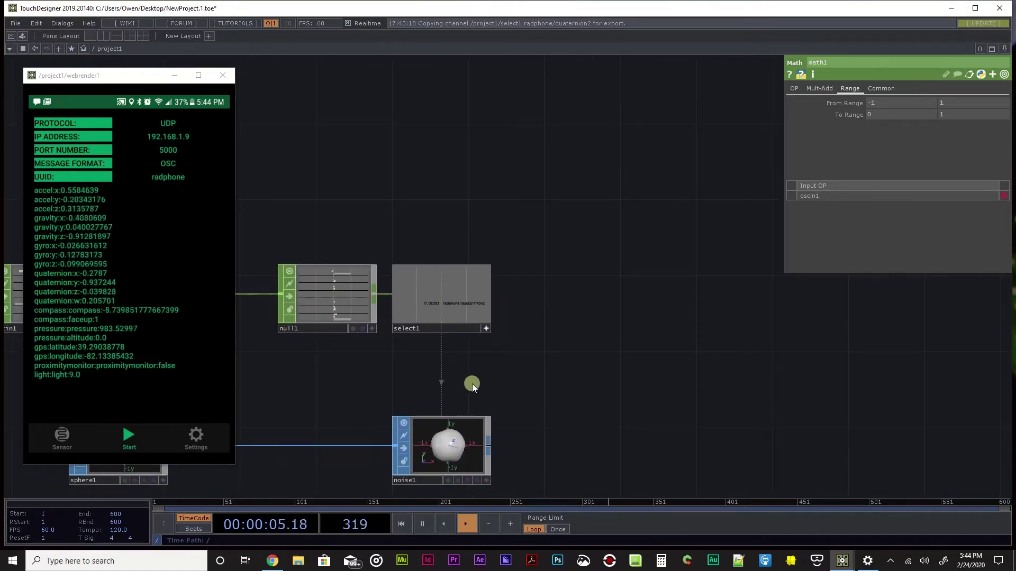
{"action": "left_click_drag", "start_coordinate": [472, 383], "coordinate": [521, 349]}
{"action": "scroll", "coordinate": [505, 368], "scroll_direction": "up", "scroll_amount": 1}
{"action": "scroll", "coordinate": [505, 367], "scroll_direction": "up", "scroll_amount": 3}
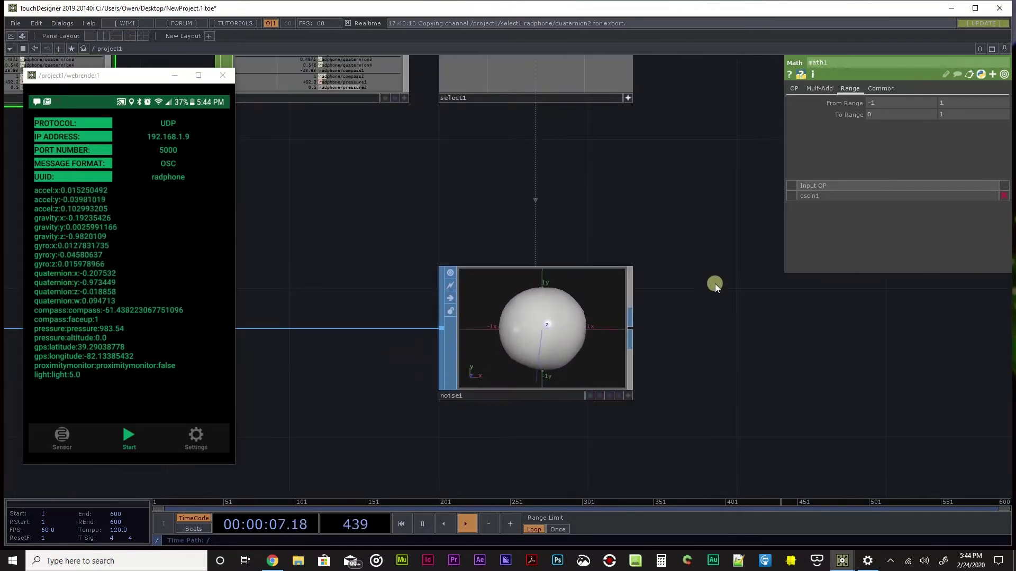
{"action": "left_click_drag", "start_coordinate": [710, 308], "coordinate": [709, 402]}
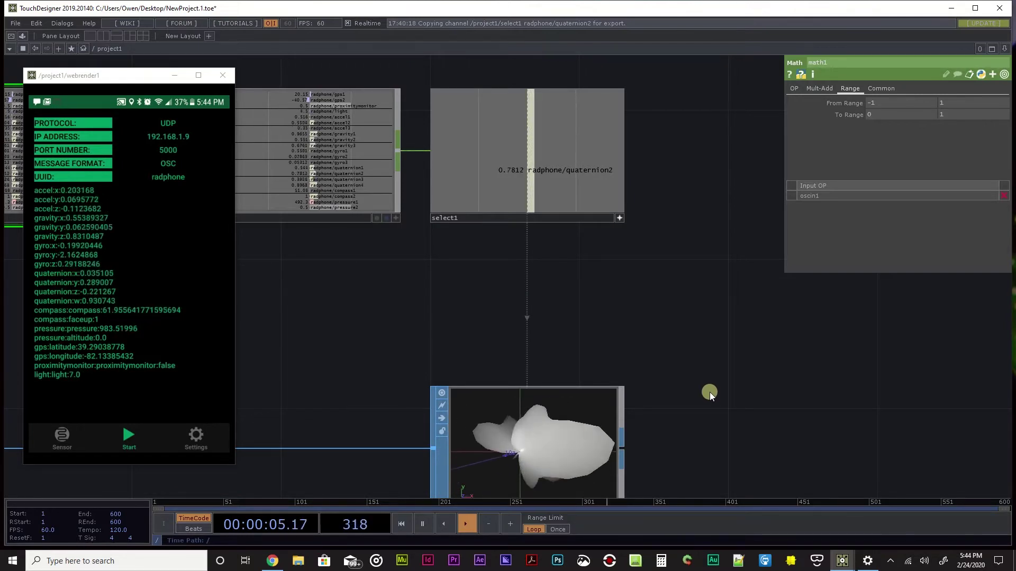
{"action": "left_click_drag", "start_coordinate": [690, 432], "coordinate": [726, 337]}
{"action": "left_click_drag", "start_coordinate": [752, 226], "coordinate": [756, 321]}
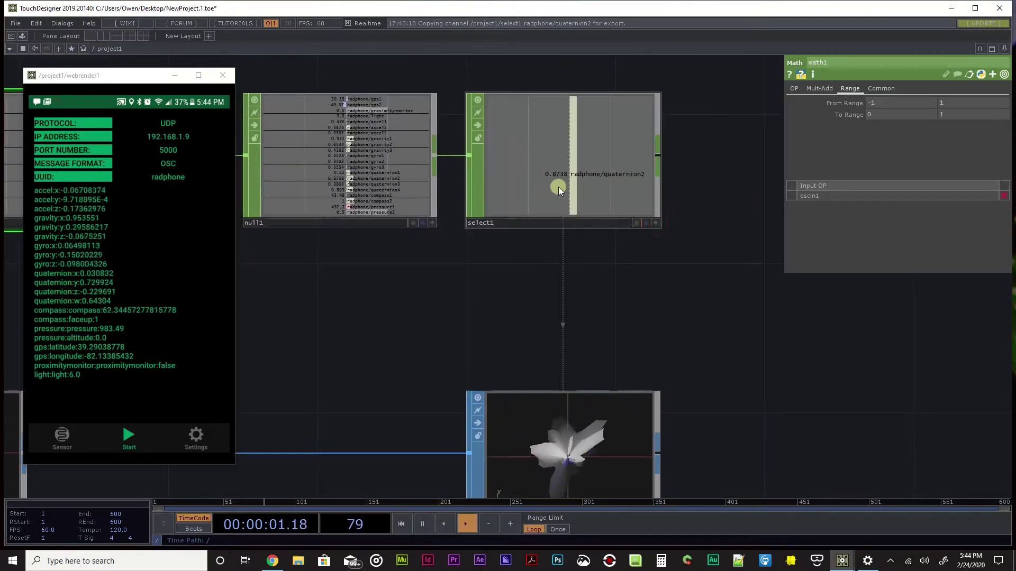
- Show the parameters of noise1 and widen their panel to read the complete Amplitude expression
{"action": "left_click", "coordinate": [607, 451]}
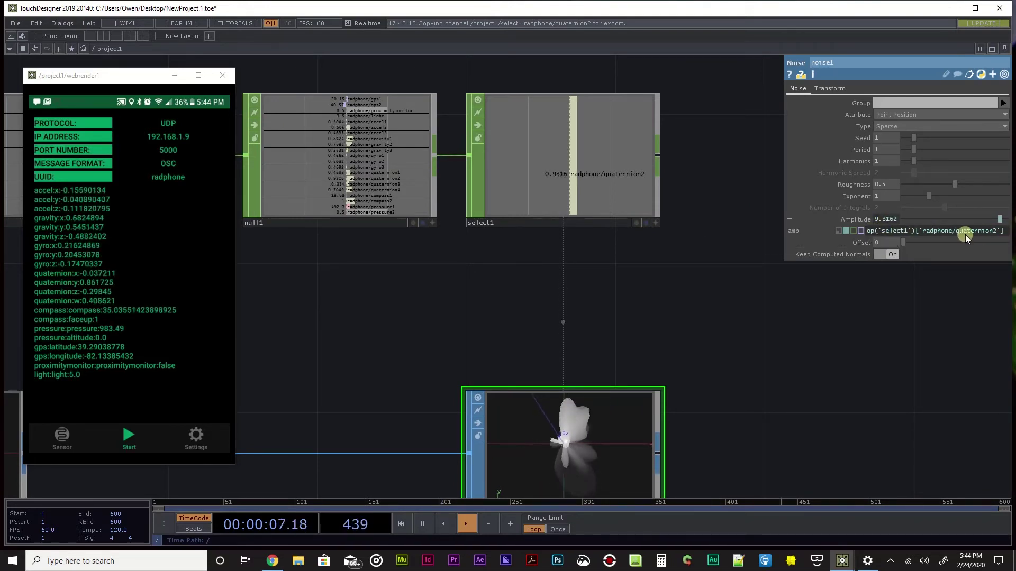
{"action": "left_click_drag", "start_coordinate": [785, 206], "coordinate": [687, 206]}
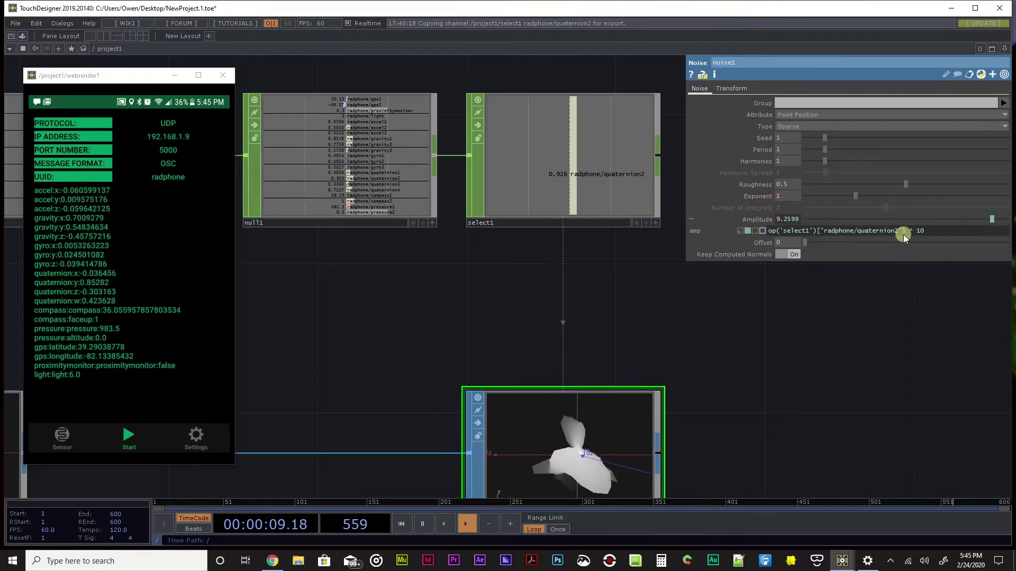
{"action": "left_click_drag", "start_coordinate": [815, 369], "coordinate": [899, 368]}
- Move null1, select1 and noise1 farther away from math1 and sphere1 to leave room in the chain
{"action": "scroll", "coordinate": [783, 370], "scroll_direction": "down", "scroll_amount": 1}
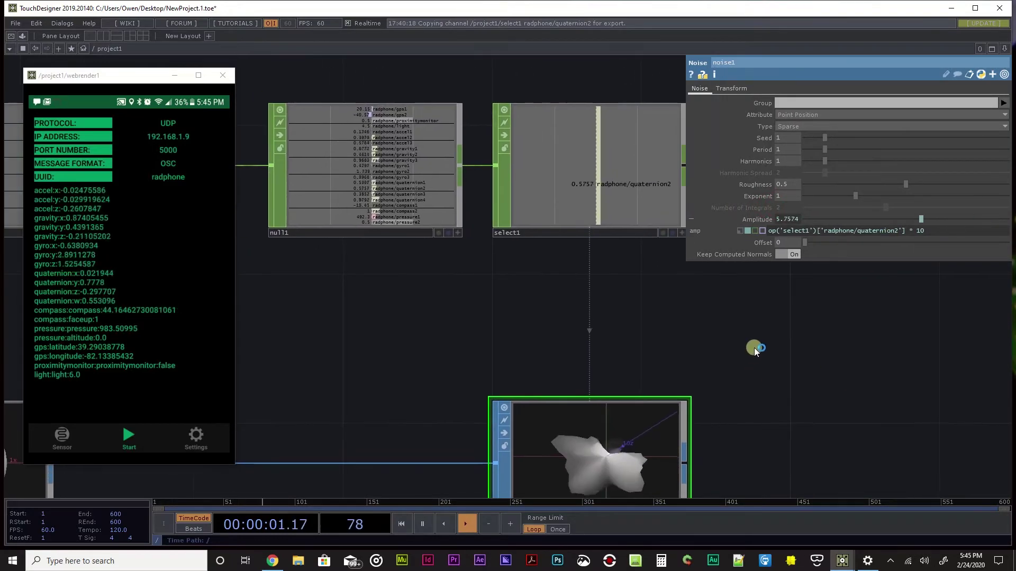
{"action": "scroll", "coordinate": [757, 342], "scroll_direction": "down", "scroll_amount": 4}
{"action": "left_click_drag", "start_coordinate": [569, 347], "coordinate": [532, 379]}
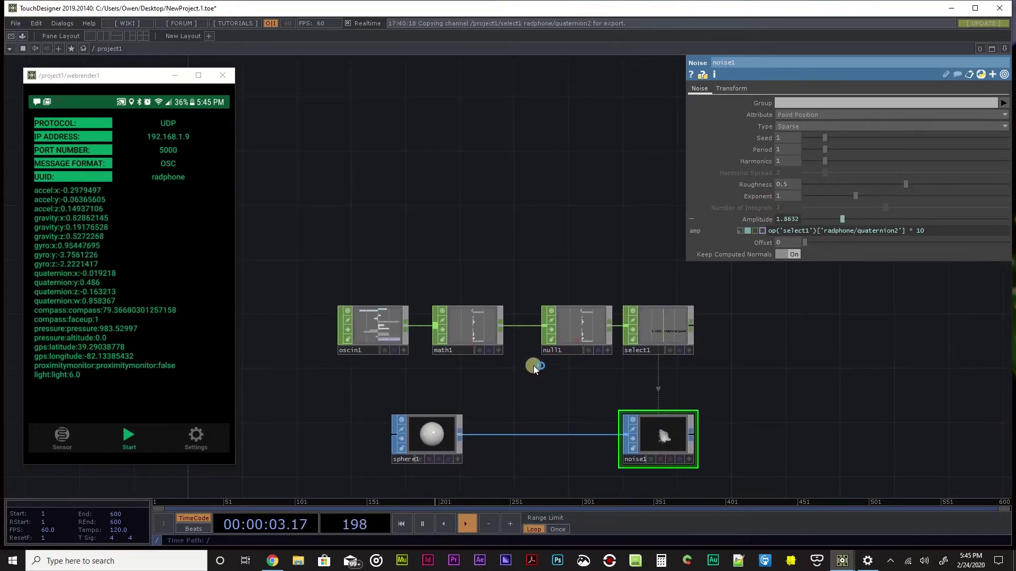
{"action": "scroll", "coordinate": [544, 338], "scroll_direction": "up", "scroll_amount": 4}
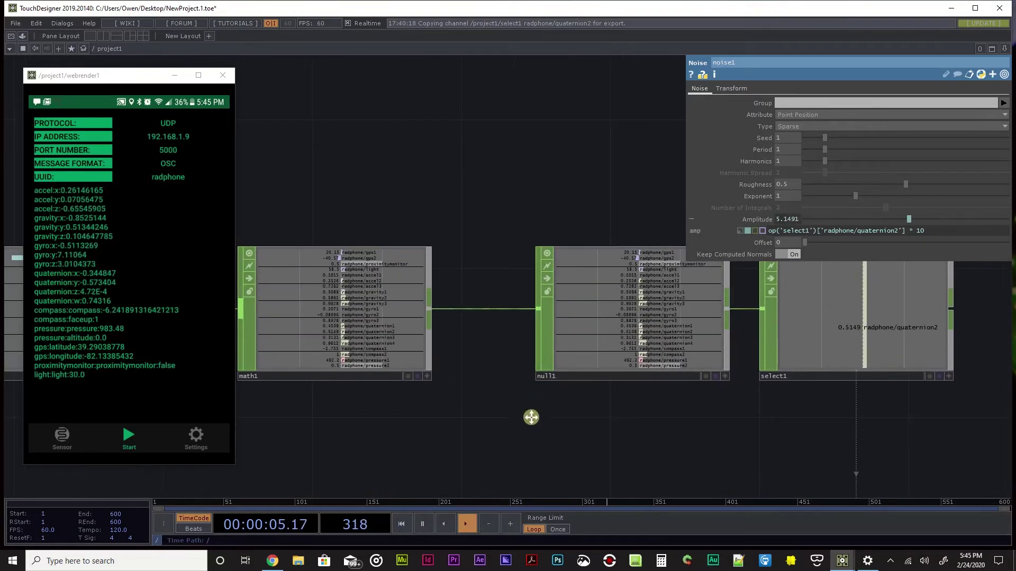
{"action": "left_click_drag", "start_coordinate": [492, 338], "coordinate": [393, 183]}
{"action": "left_click_drag", "start_coordinate": [452, 233], "coordinate": [576, 325]}
{"action": "middle_click_drag", "start_coordinate": [577, 324], "coordinate": [569, 303]}
{"action": "scroll", "coordinate": [568, 303], "scroll_direction": "down", "scroll_amount": 5}
{"action": "left_click_drag", "start_coordinate": [502, 312], "coordinate": [412, 319]}
{"action": "left_click_drag", "start_coordinate": [552, 274], "coordinate": [600, 274]}
{"action": "left_click_drag", "start_coordinate": [495, 292], "coordinate": [516, 292]}
{"action": "left_click_drag", "start_coordinate": [551, 352], "coordinate": [599, 352]}
{"action": "scroll", "coordinate": [640, 290], "scroll_direction": "up", "scroll_amount": 5}
- Make the select1 viewer interactive to grab its radphone/quaternion2 channel, turn the interaction off again and select the operator
{"action": "left_click", "coordinate": [595, 275]}
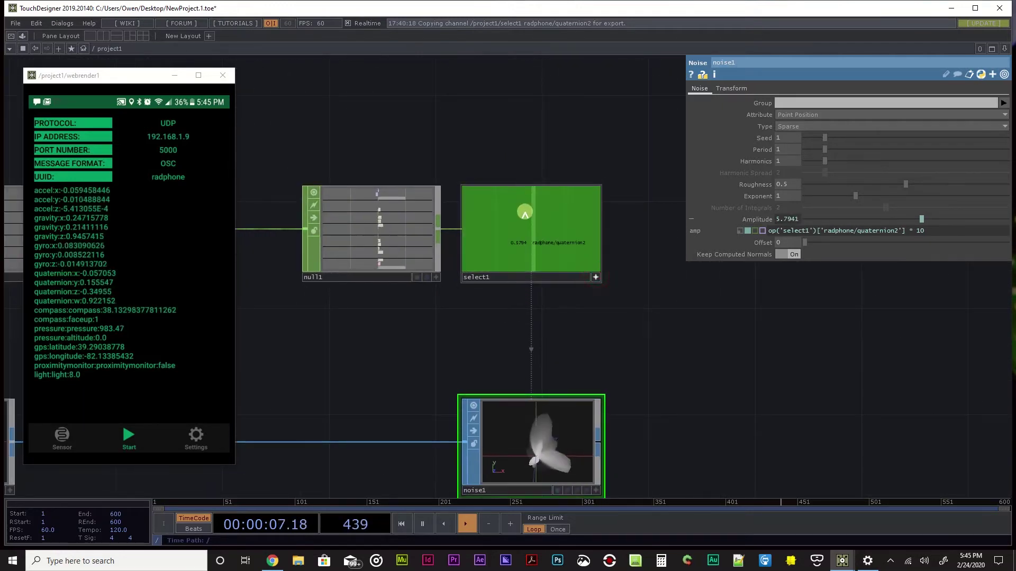
{"action": "left_click_drag", "start_coordinate": [531, 224], "coordinate": [630, 210]}
{"action": "left_click_drag", "start_coordinate": [499, 236], "coordinate": [608, 226]}
{"action": "scroll", "coordinate": [606, 288], "scroll_direction": "up", "scroll_amount": 3}
{"action": "left_click", "coordinate": [592, 274]}
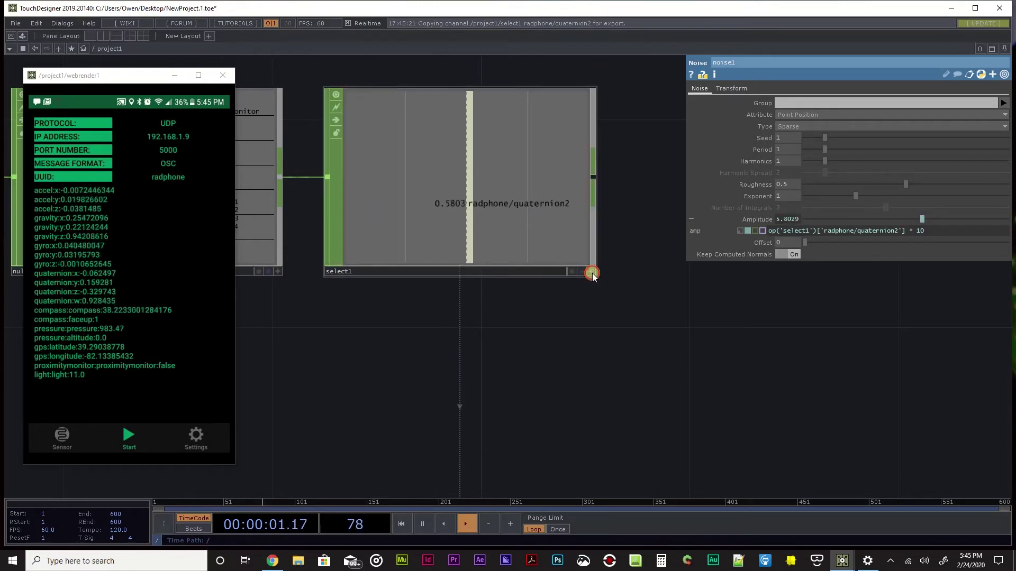
{"action": "left_click_drag", "start_coordinate": [477, 184], "coordinate": [482, 174]}
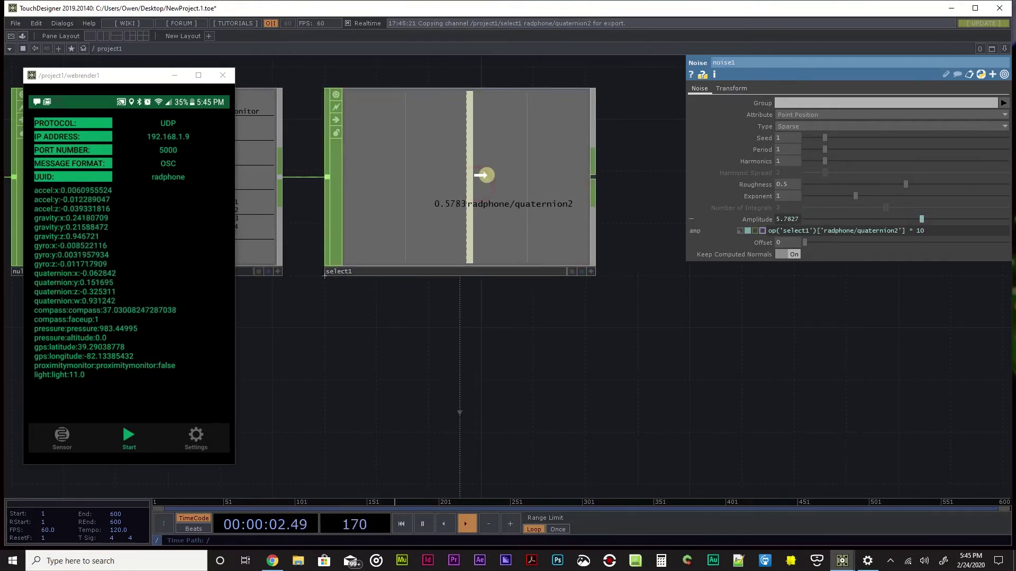
{"action": "left_click", "coordinate": [434, 214]}
- Insert a Lag CHOP into the connection between math1 and null1
{"action": "scroll", "coordinate": [561, 326], "scroll_direction": "down", "scroll_amount": 6}
{"action": "left_click_drag", "start_coordinate": [472, 335], "coordinate": [611, 346]}
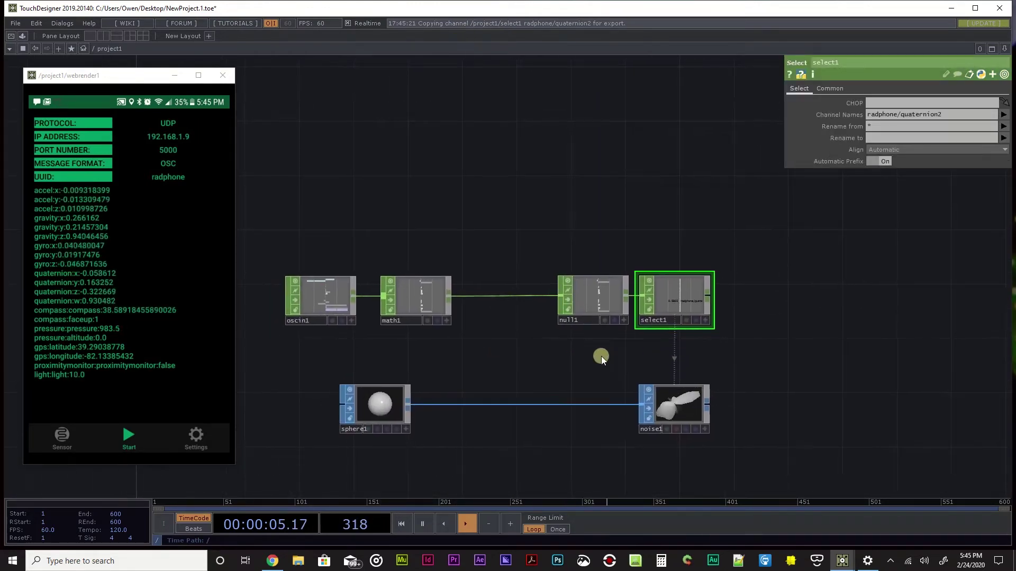
{"action": "scroll", "coordinate": [502, 312], "scroll_direction": "up", "scroll_amount": 5}
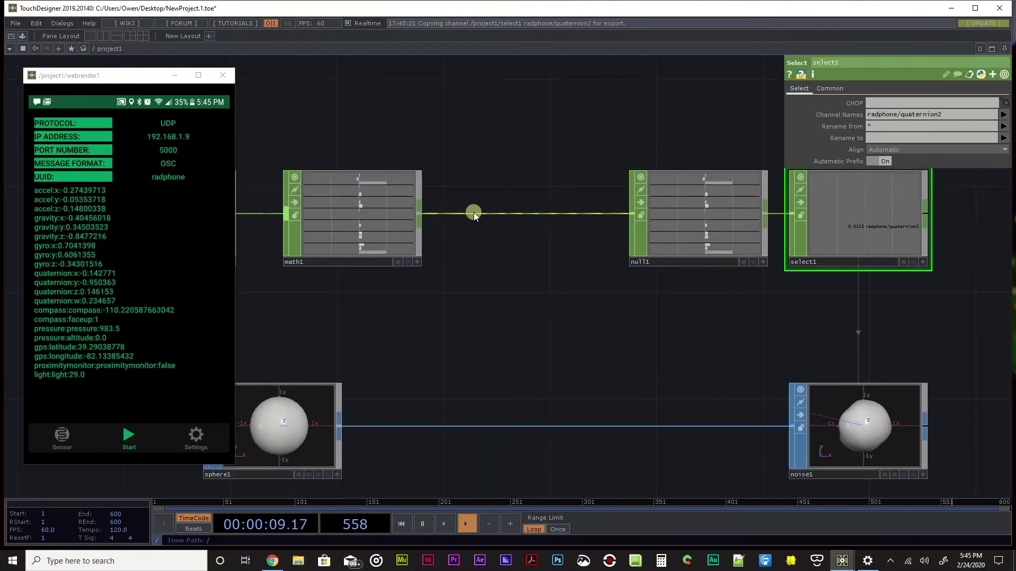
{"action": "scroll", "coordinate": [502, 259], "scroll_direction": "up", "scroll_amount": 2}
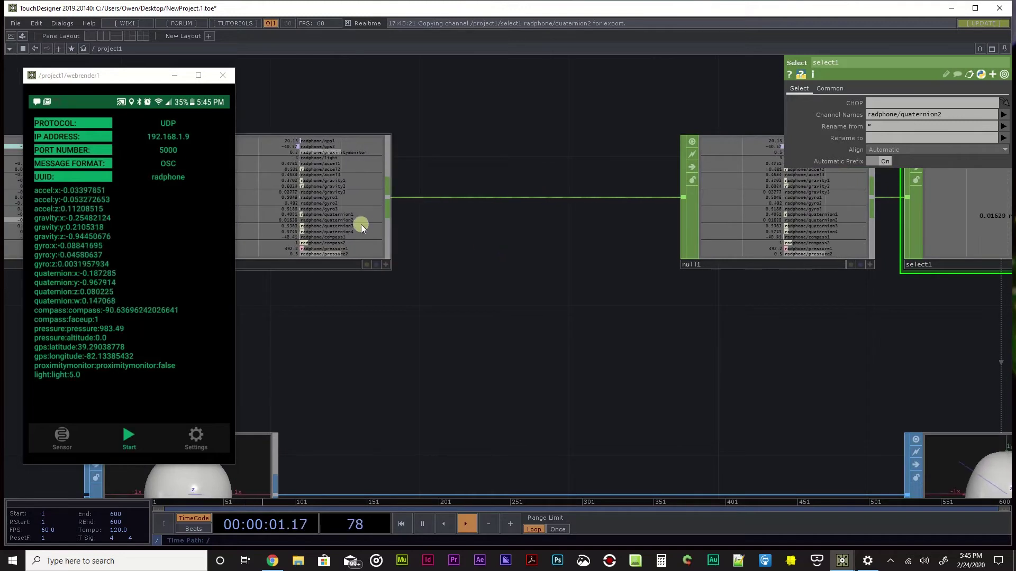
{"action": "right_click", "coordinate": [548, 197]}
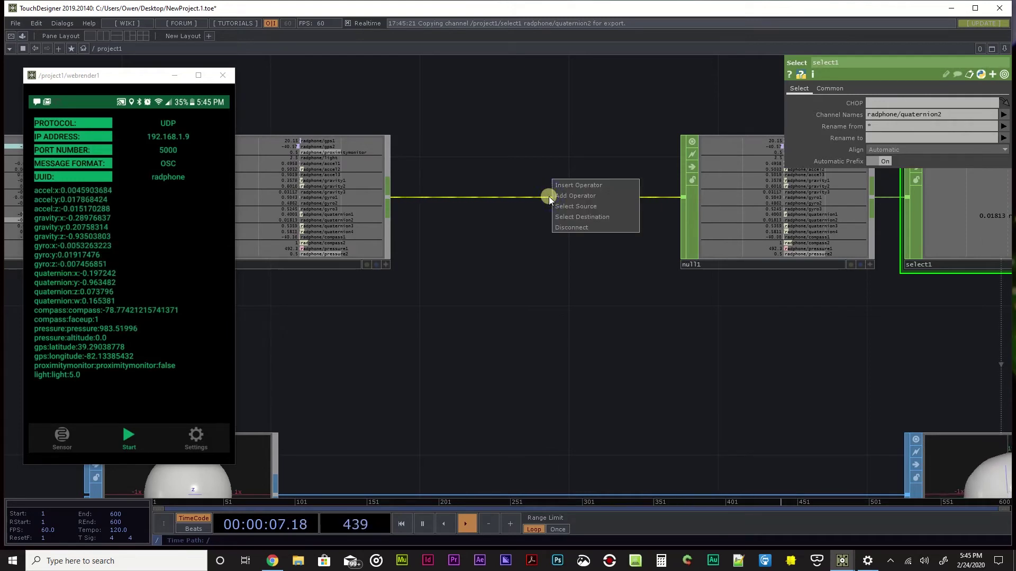
{"action": "left_click", "coordinate": [560, 184]}
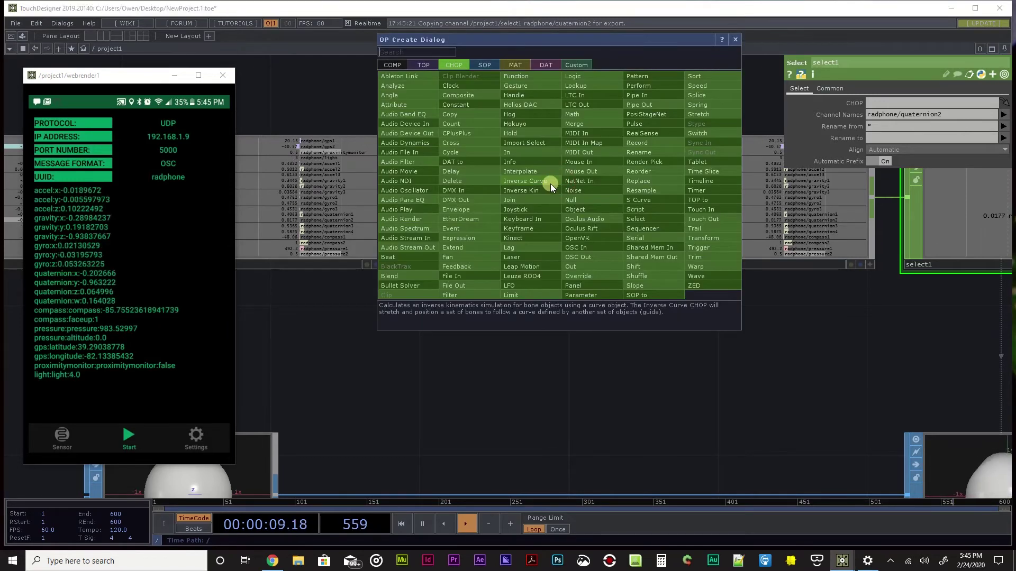
{"action": "left_click", "coordinate": [416, 51]}
{"action": "type", "text": "lag"}
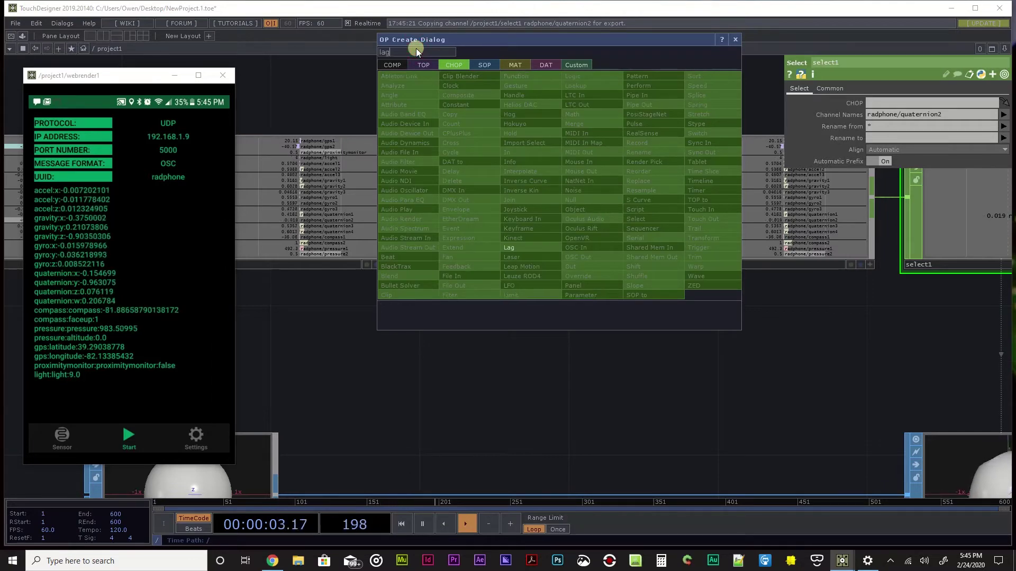
{"action": "left_click", "coordinate": [539, 248]}
{"action": "left_click", "coordinate": [529, 199]}
- Set both Lag values of lag1 to 1
{"action": "scroll", "coordinate": [517, 238], "scroll_direction": "down", "scroll_amount": 5}
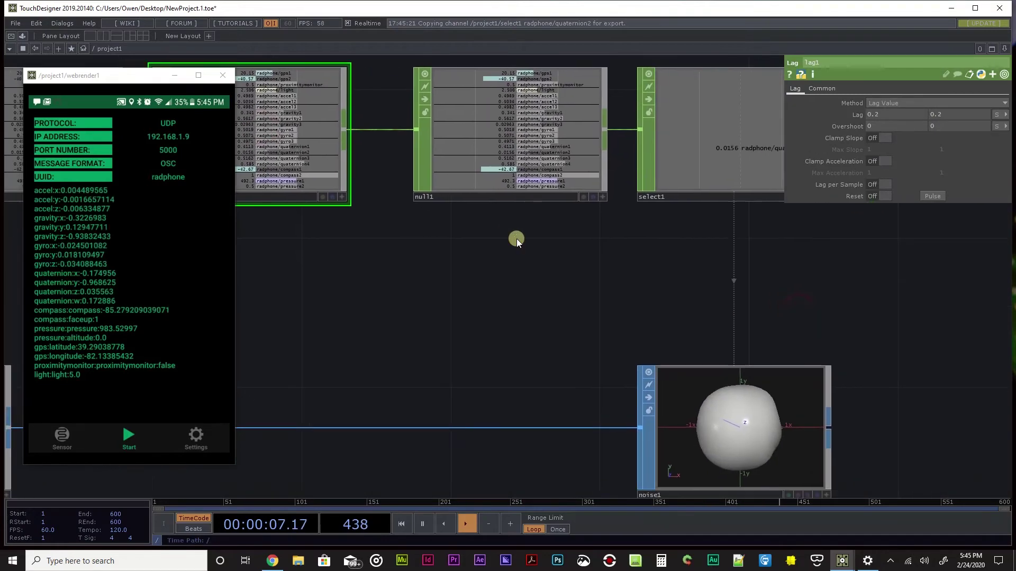
{"action": "left_click_drag", "start_coordinate": [403, 234], "coordinate": [441, 264]}
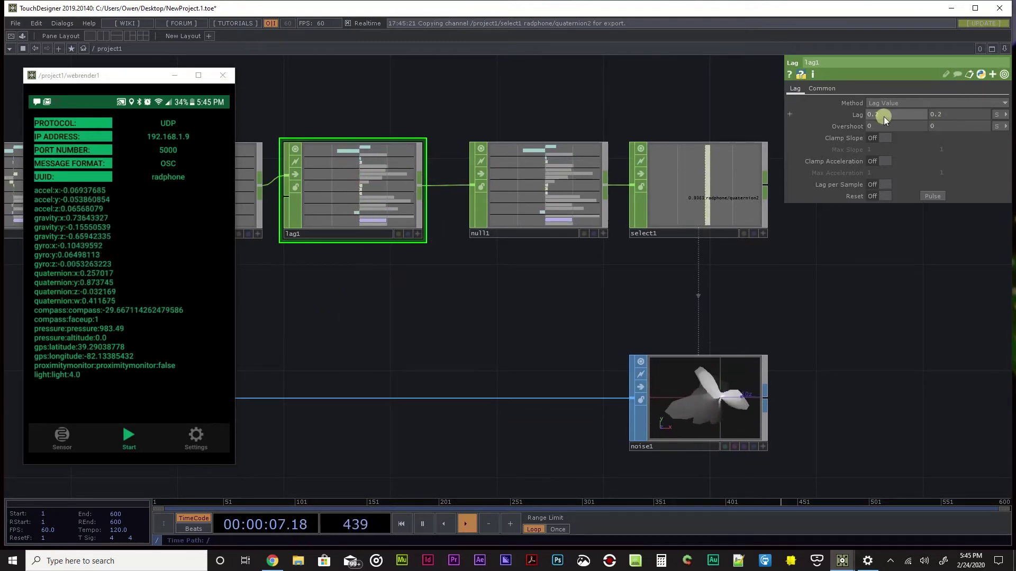
{"action": "left_click", "coordinate": [943, 114]}
{"action": "type", "text": "1"}
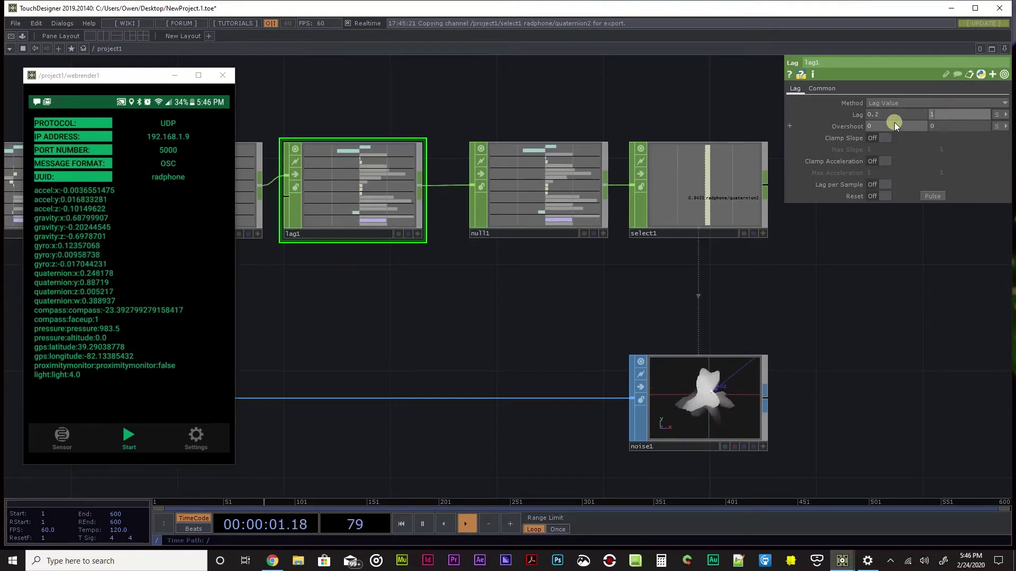
{"action": "left_click_drag", "start_coordinate": [880, 112], "coordinate": [850, 112]}
{"action": "type", "text": "1"}
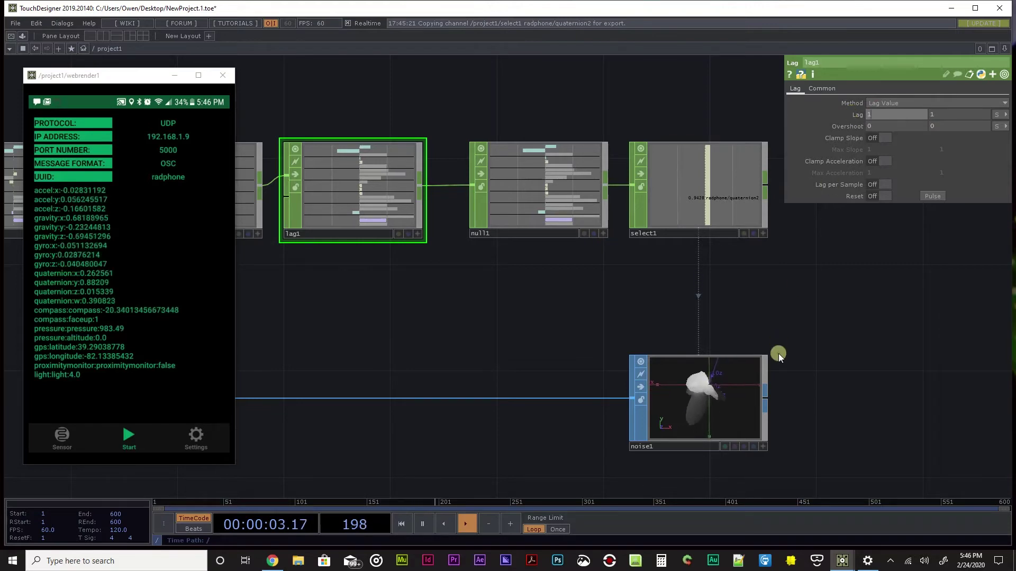
- Check the effect of the lag on select1 and noise1, and set both Lag values to .2
{"action": "scroll", "coordinate": [762, 387], "scroll_direction": "up", "scroll_amount": 5}
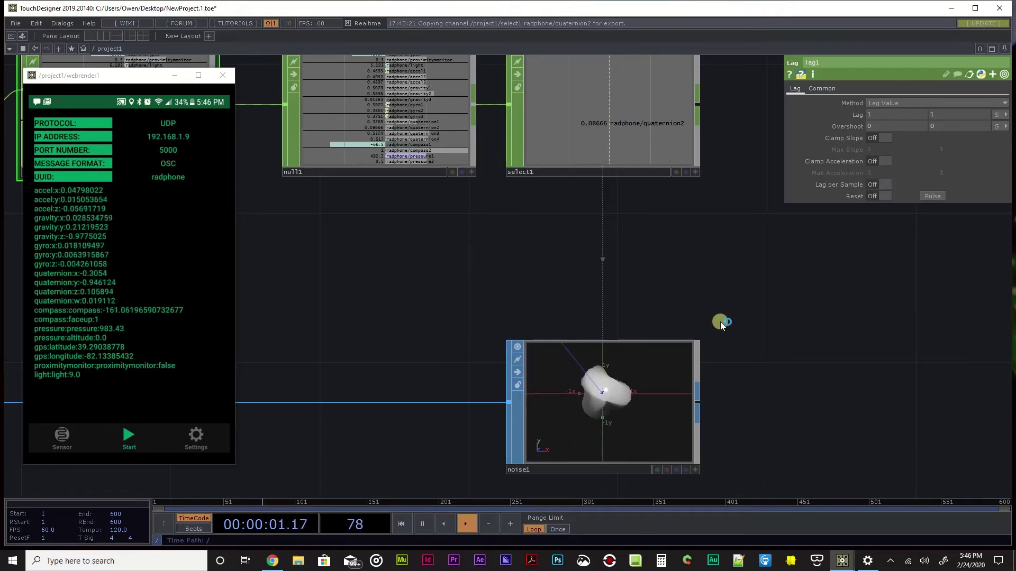
{"action": "scroll", "coordinate": [587, 108], "scroll_direction": "up", "scroll_amount": 4}
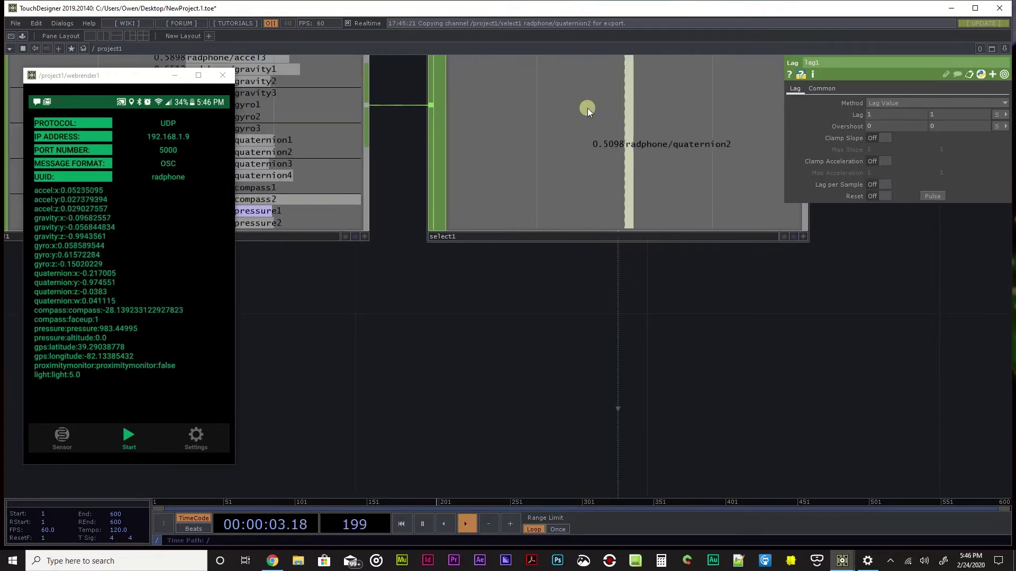
{"action": "scroll", "coordinate": [675, 252], "scroll_direction": "down", "scroll_amount": 5}
{"action": "scroll", "coordinate": [678, 245], "scroll_direction": "up", "scroll_amount": 3}
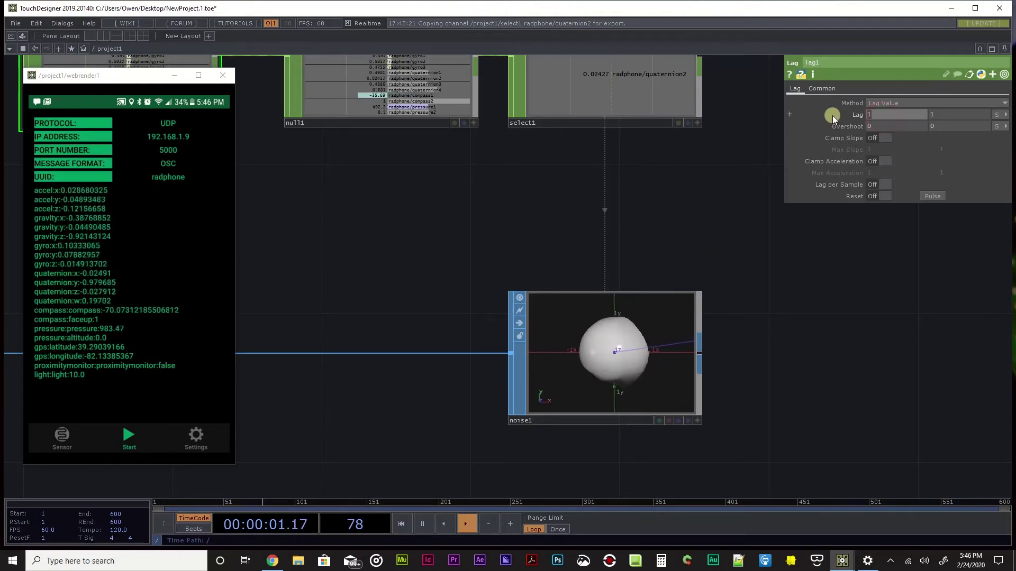
{"action": "type", "text": ".2"}
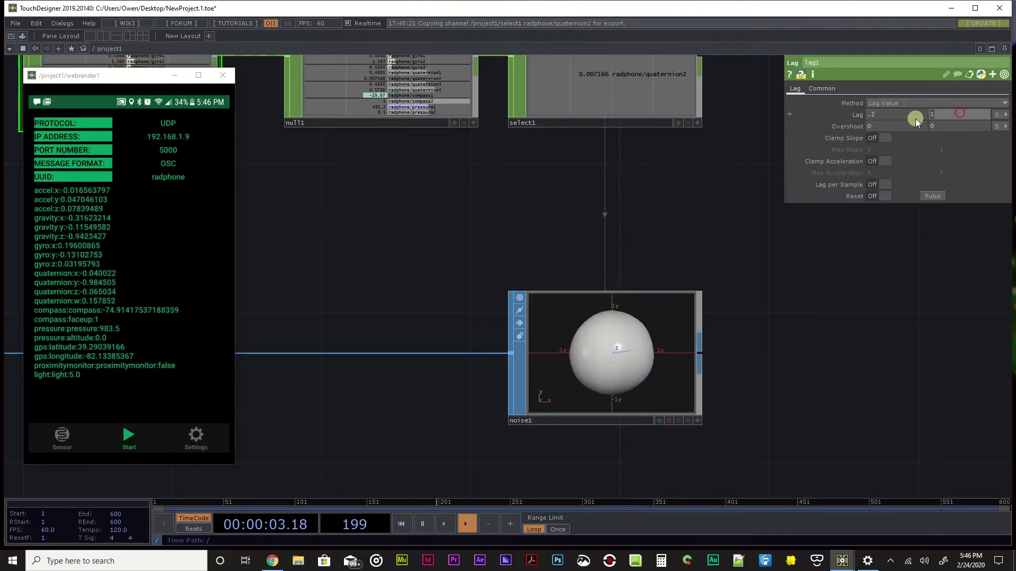
{"action": "type", "text": ".2"}
{"action": "key", "text": "Return"}
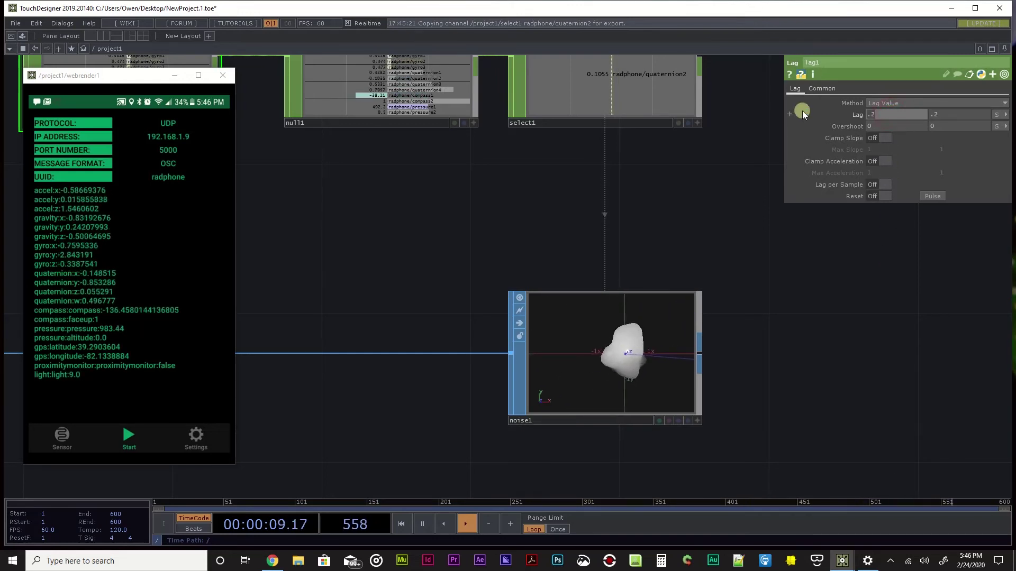
- Set both Lag values of lag1 to 2
{"action": "type", "text": "2"}
{"action": "left_click_drag", "start_coordinate": [983, 116], "coordinate": [900, 109]}
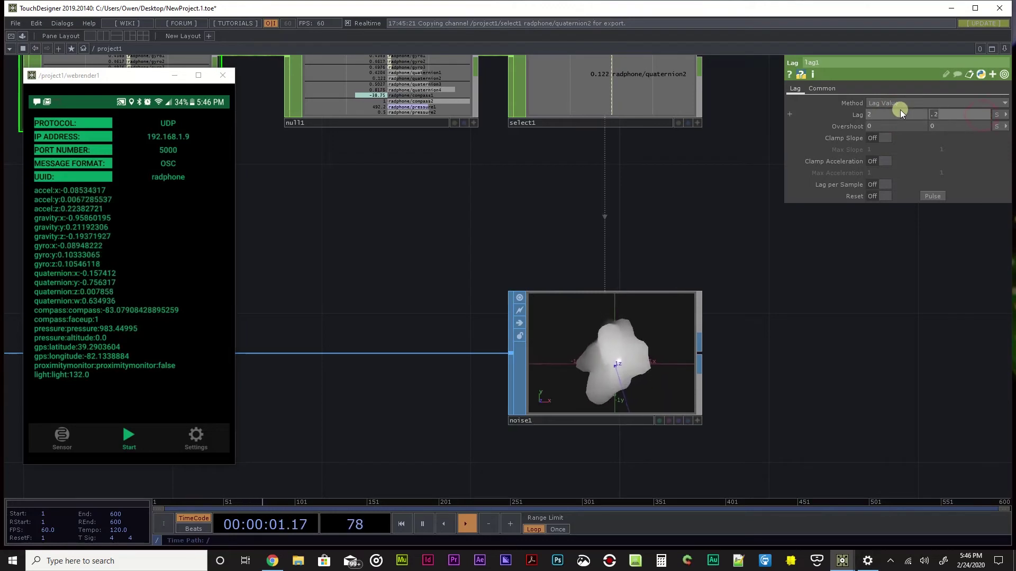
{"action": "type", "text": "2"}
{"action": "key", "text": "Return"}
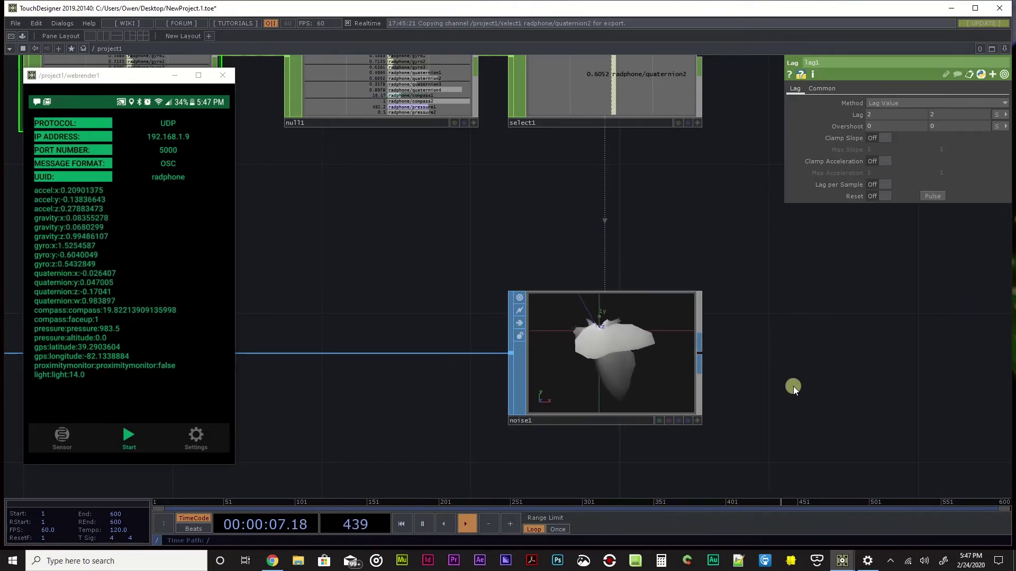
- Move oscin1 farther away from math1 to widen the gap between them, and select oscin1
{"action": "scroll", "coordinate": [795, 386], "scroll_direction": "down", "scroll_amount": 3}
{"action": "left_click_drag", "start_coordinate": [419, 313], "coordinate": [582, 360]}
{"action": "scroll", "coordinate": [583, 360], "scroll_direction": "down", "scroll_amount": 2}
{"action": "left_click", "coordinate": [753, 240]}
{"action": "left_click", "coordinate": [751, 184]}
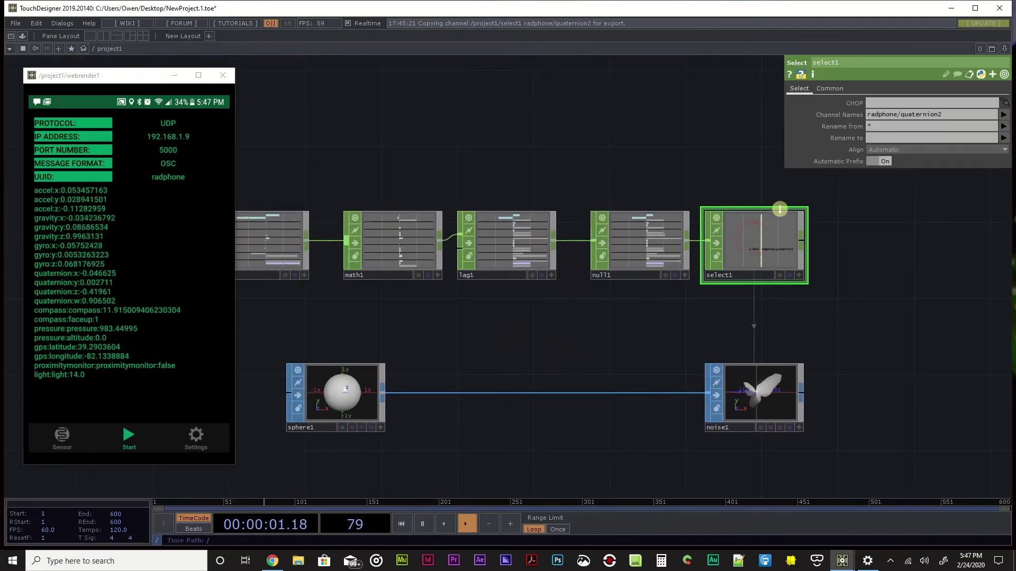
{"action": "left_click_drag", "start_coordinate": [518, 363], "coordinate": [564, 398]}
{"action": "left_click_drag", "start_coordinate": [317, 289], "coordinate": [298, 289]}
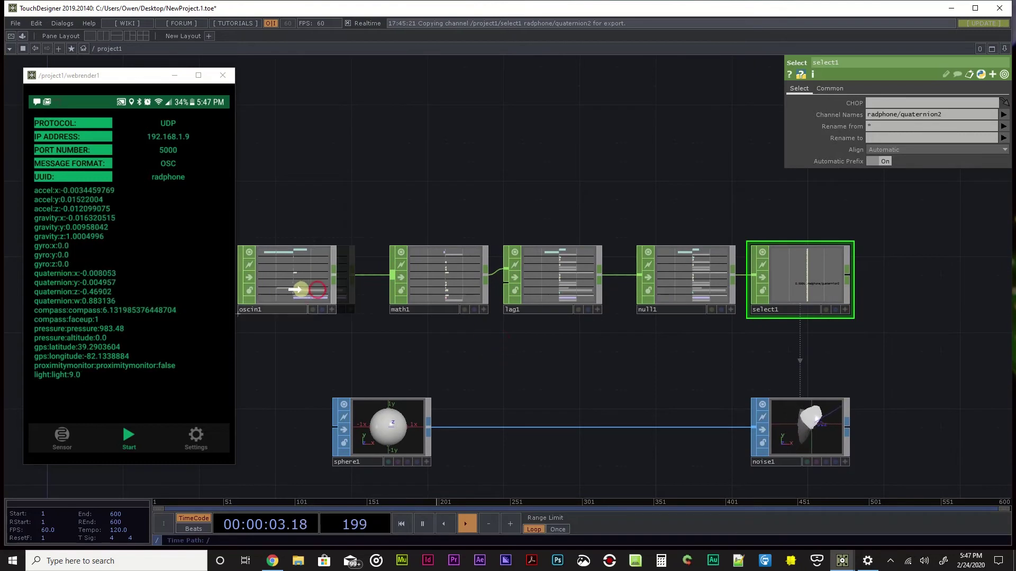
{"action": "left_click", "coordinate": [313, 273]}
- Add a Select CHOP in the empty space above the oscin1 and math1 chain
{"action": "left_click_drag", "start_coordinate": [395, 166], "coordinate": [471, 171]}
{"action": "double_click", "coordinate": [462, 160]}
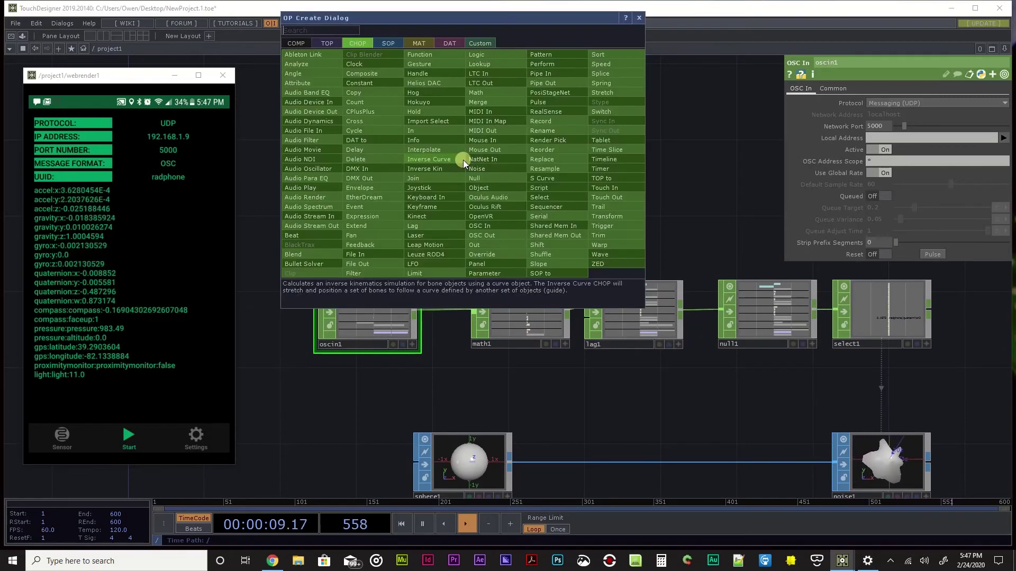
{"action": "type", "text": "selec"}
{"action": "key", "text": "Return"}
{"action": "left_click", "coordinate": [462, 160]}
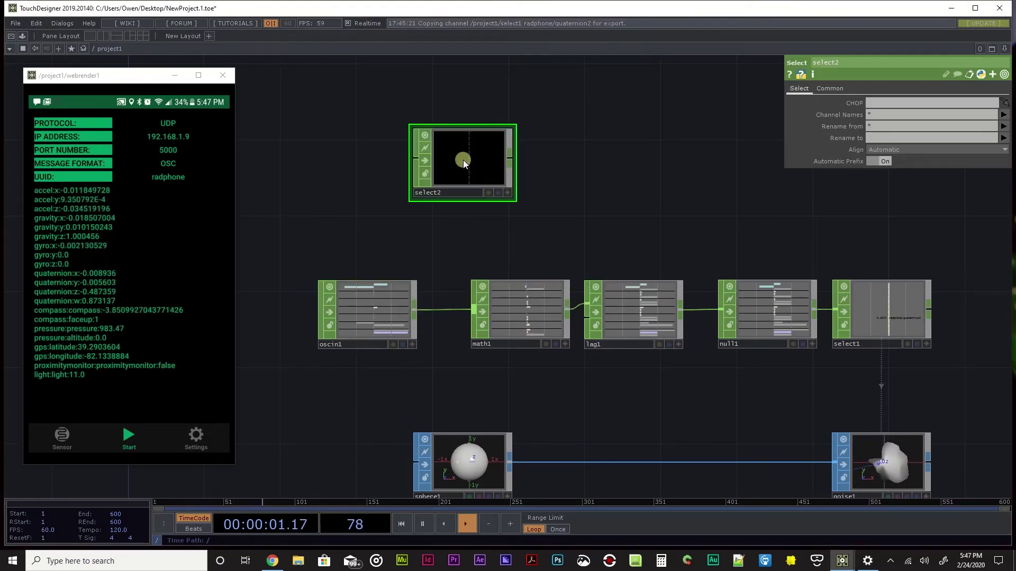
- Connect the output of oscin1 to the input of select2
{"action": "left_click_drag", "start_coordinate": [462, 170], "coordinate": [539, 170]}
{"action": "scroll", "coordinate": [416, 323], "scroll_direction": "up", "scroll_amount": 3}
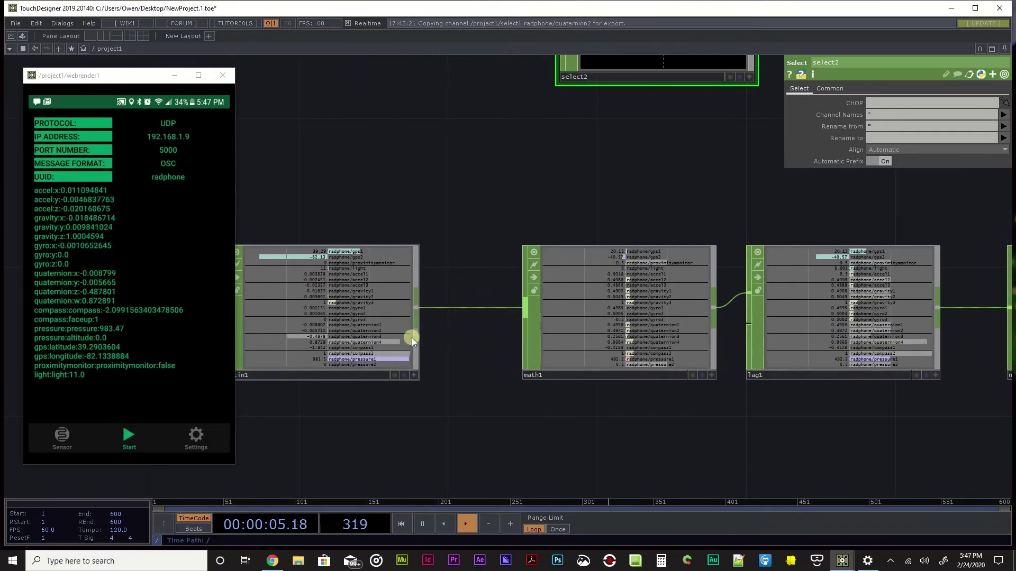
{"action": "scroll", "coordinate": [457, 281], "scroll_direction": "down", "scroll_amount": 2}
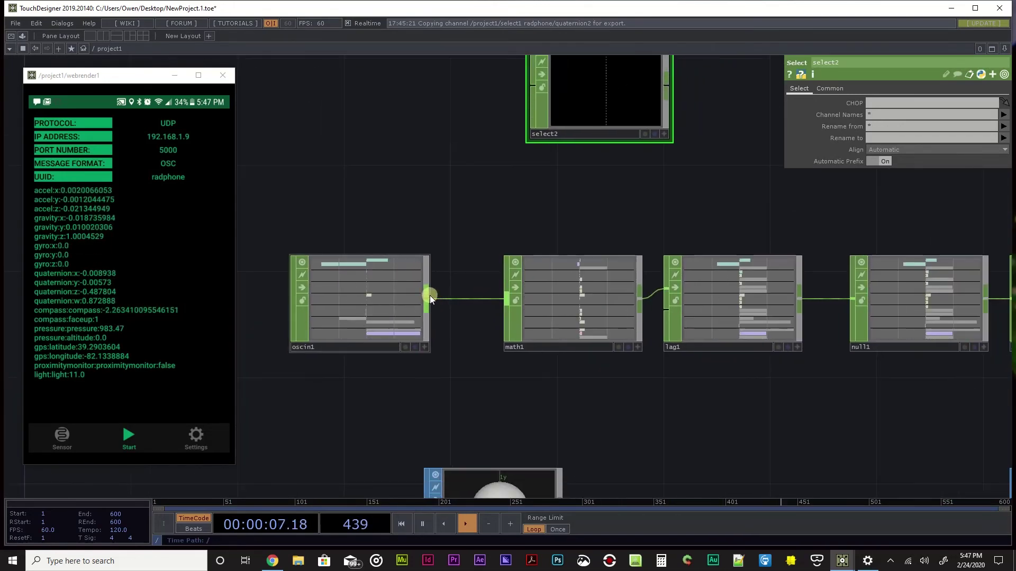
{"action": "left_click_drag", "start_coordinate": [430, 295], "coordinate": [529, 87]}
{"action": "left_click_drag", "start_coordinate": [376, 165], "coordinate": [212, 276]}
- Set the Channel Names of select2 to radphone/light
{"action": "left_click", "coordinate": [1003, 115]}
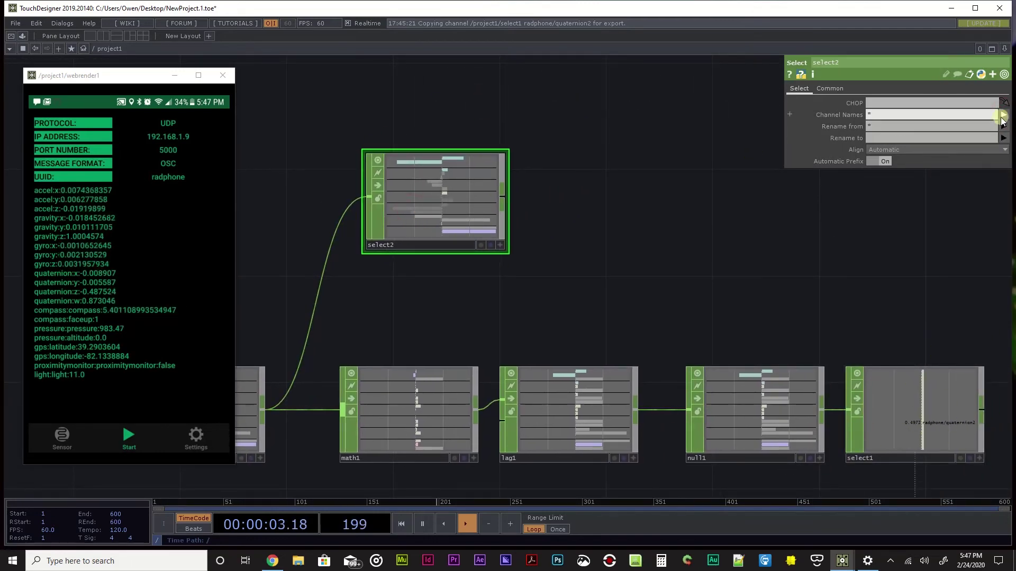
{"action": "left_click", "coordinate": [1003, 116]}
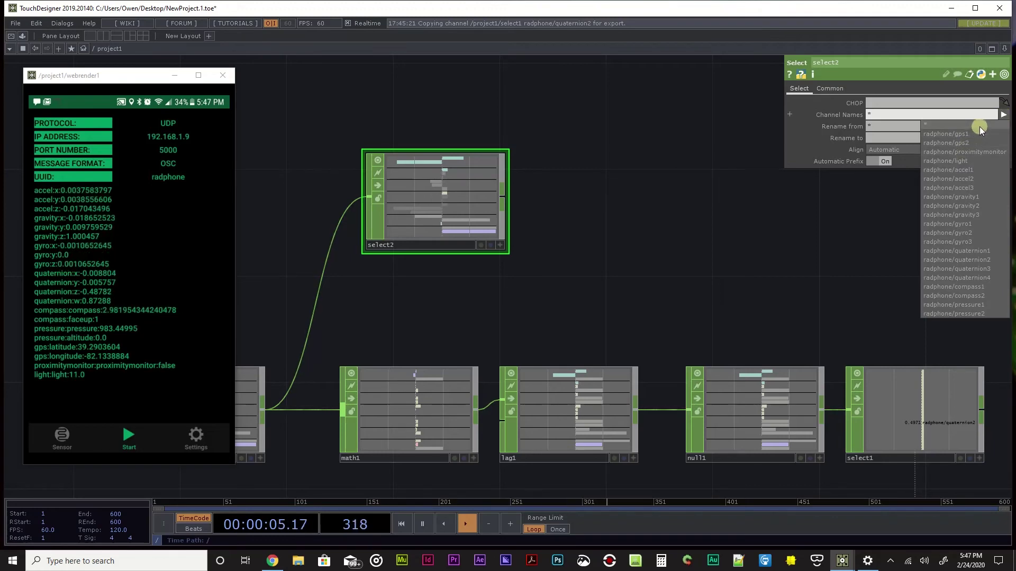
{"action": "left_click", "coordinate": [970, 162]}
{"action": "scroll", "coordinate": [434, 207], "scroll_direction": "up", "scroll_amount": 3}
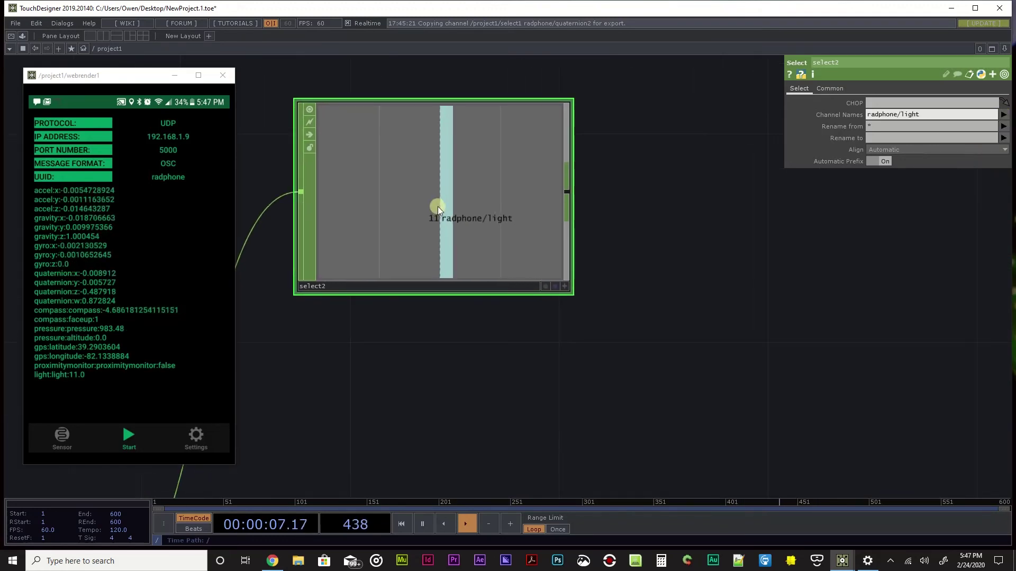
{"action": "scroll", "coordinate": [449, 208], "scroll_direction": "down", "scroll_amount": 3}
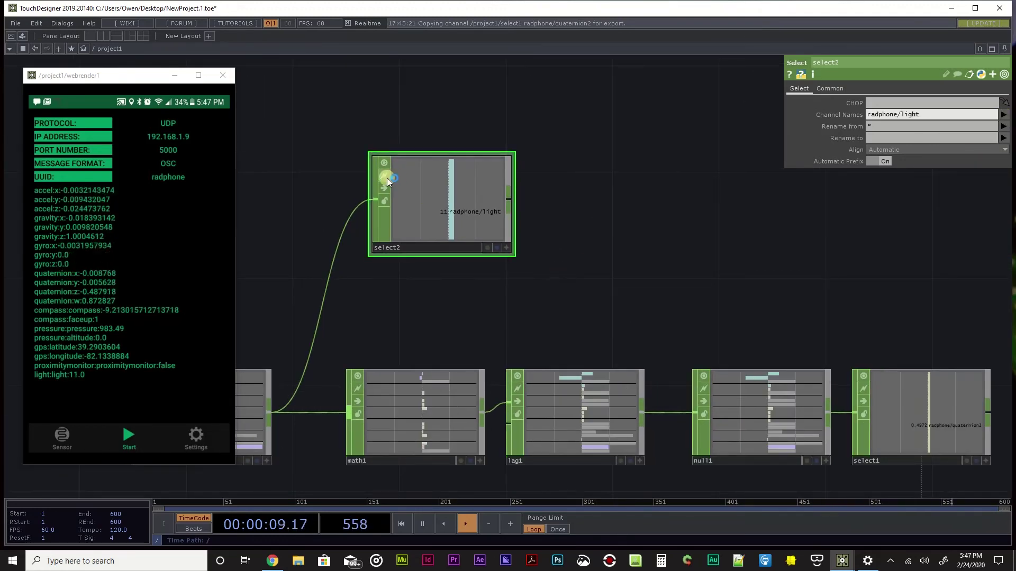
- Shift select2 so it lines up above math1 and append a Lag CHOP to its output
{"action": "left_click_drag", "start_coordinate": [440, 193], "coordinate": [413, 193]}
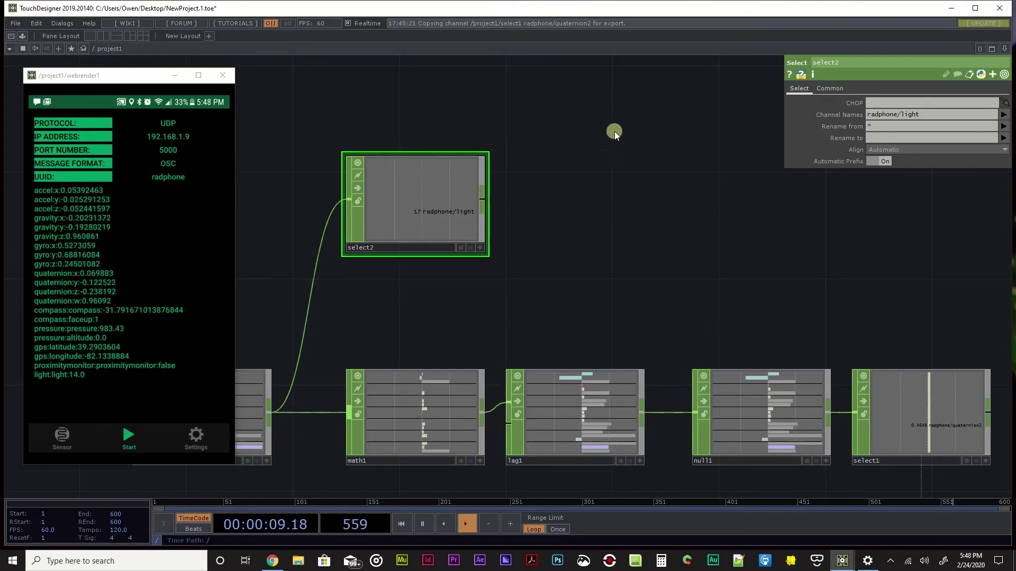
{"action": "right_click", "coordinate": [484, 200]}
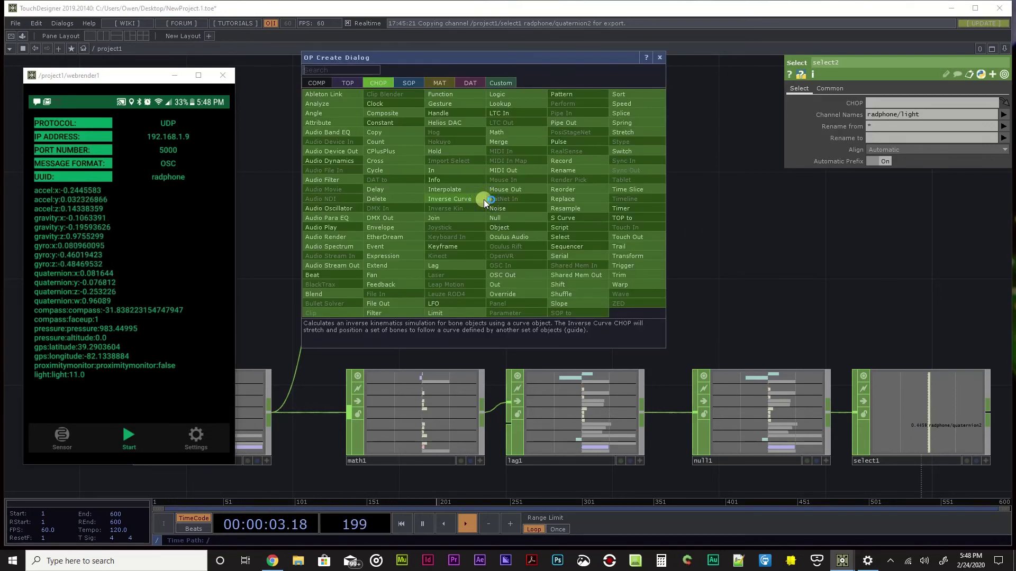
{"action": "type", "text": "la"}
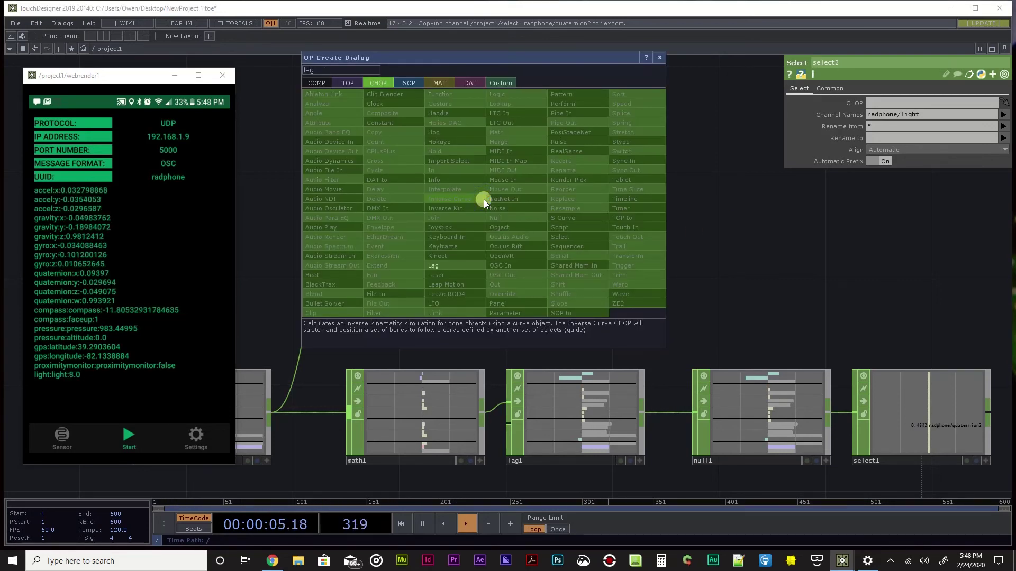
{"action": "type", "text": "g"}
{"action": "left_click", "coordinate": [476, 264]}
{"action": "left_click", "coordinate": [630, 205]}
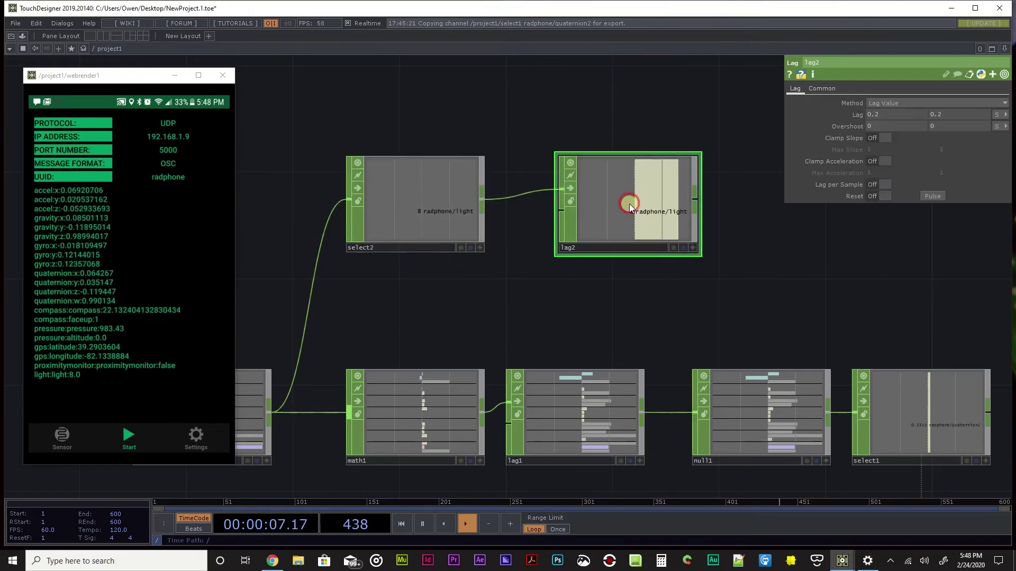
- Bypass lag1 so the math1 values pass to null1 without smoothing
{"action": "left_click", "coordinate": [517, 401]}
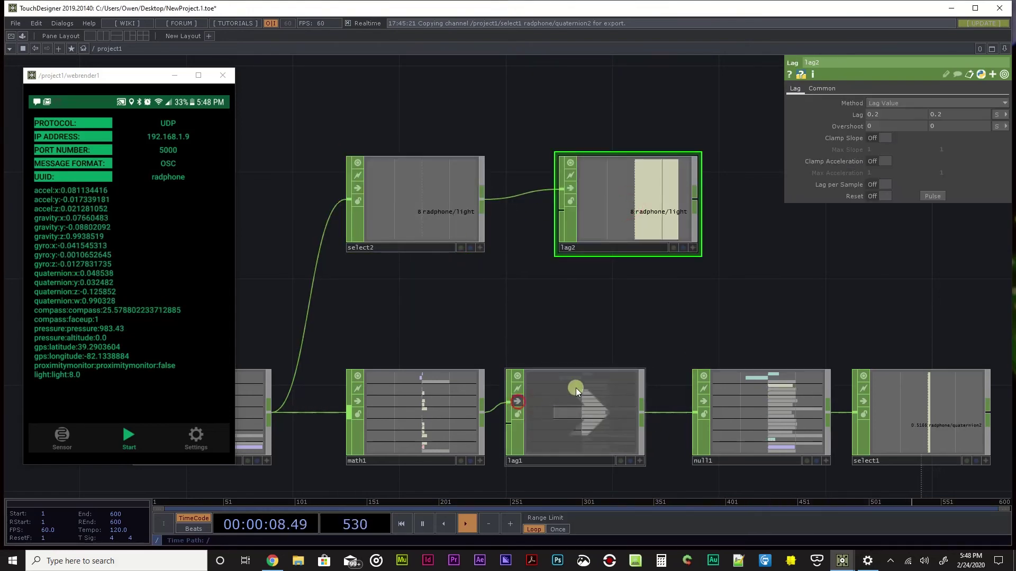
{"action": "scroll", "coordinate": [513, 400], "scroll_direction": "up", "scroll_amount": 3}
{"action": "left_click", "coordinate": [516, 390]}
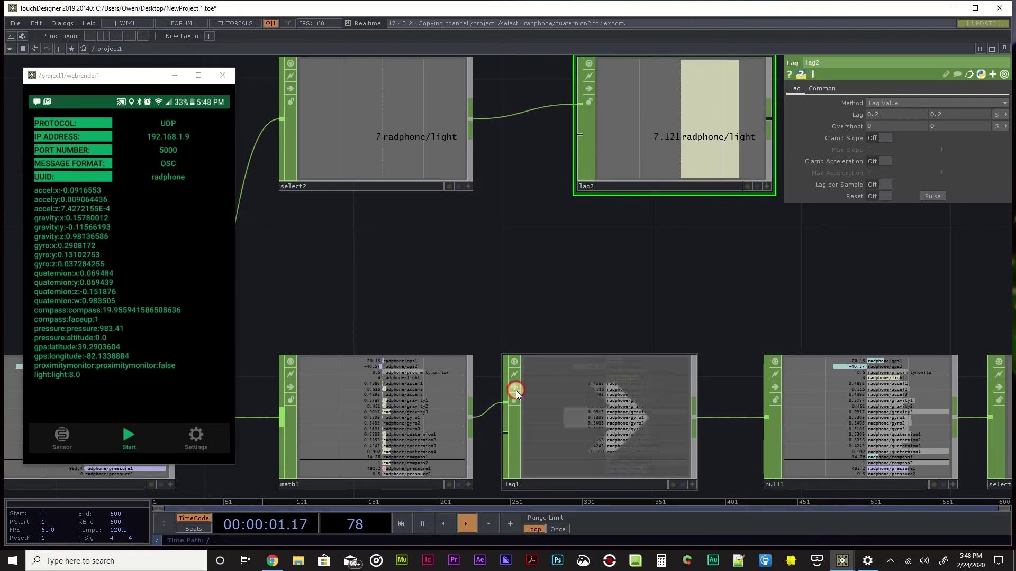
{"action": "scroll", "coordinate": [582, 371], "scroll_direction": "down", "scroll_amount": 3}
{"action": "scroll", "coordinate": [587, 363], "scroll_direction": "down", "scroll_amount": 1}
{"action": "scroll", "coordinate": [658, 242], "scroll_direction": "up", "scroll_amount": 2}
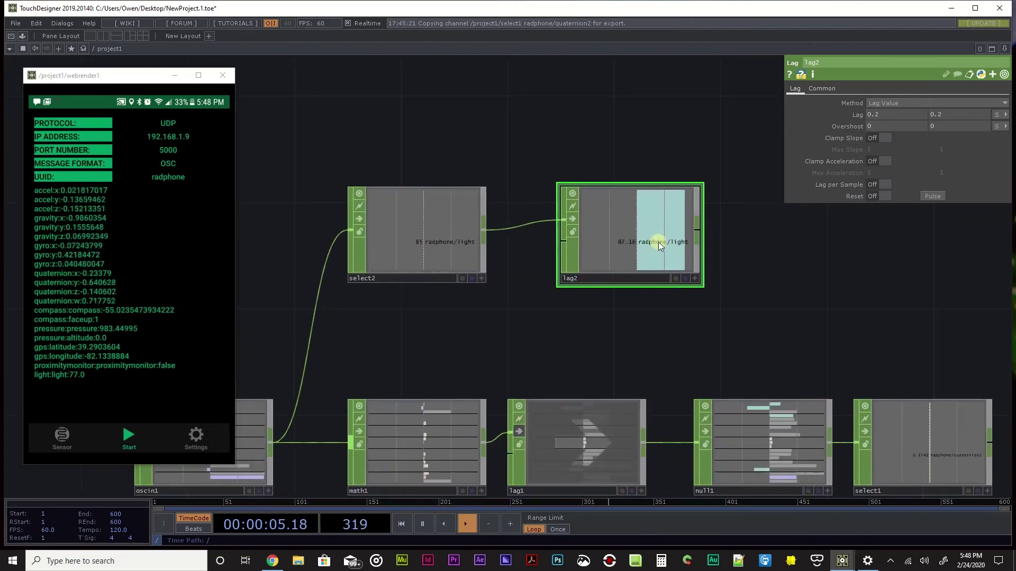
- Compare the radphone/light values in select2 and lag2, and set both Lag values of lag2 to 1
{"action": "scroll", "coordinate": [390, 268], "scroll_direction": "up", "scroll_amount": 2}
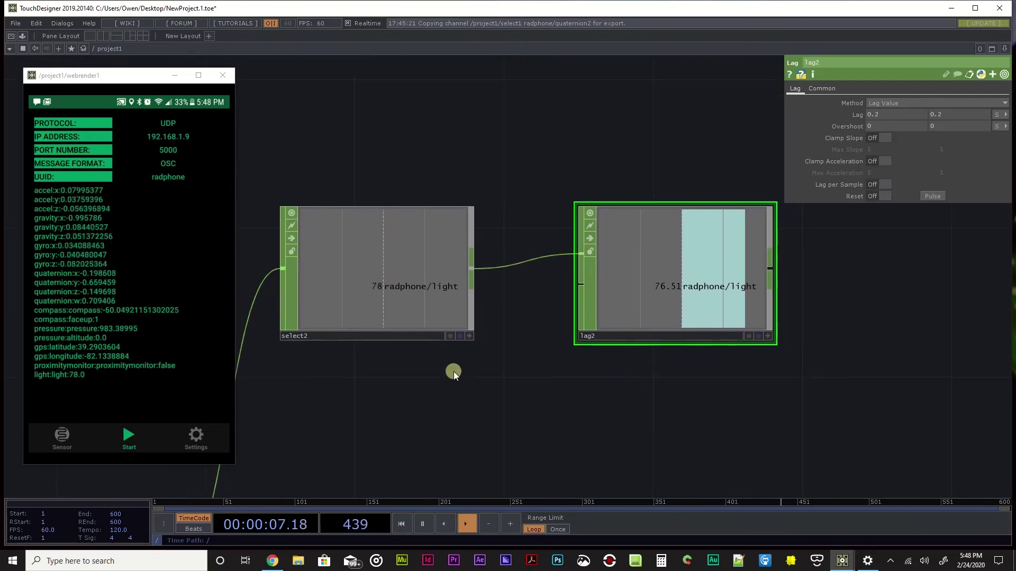
{"action": "scroll", "coordinate": [490, 369], "scroll_direction": "up", "scroll_amount": 2}
{"action": "scroll", "coordinate": [490, 369], "scroll_direction": "down", "scroll_amount": 2}
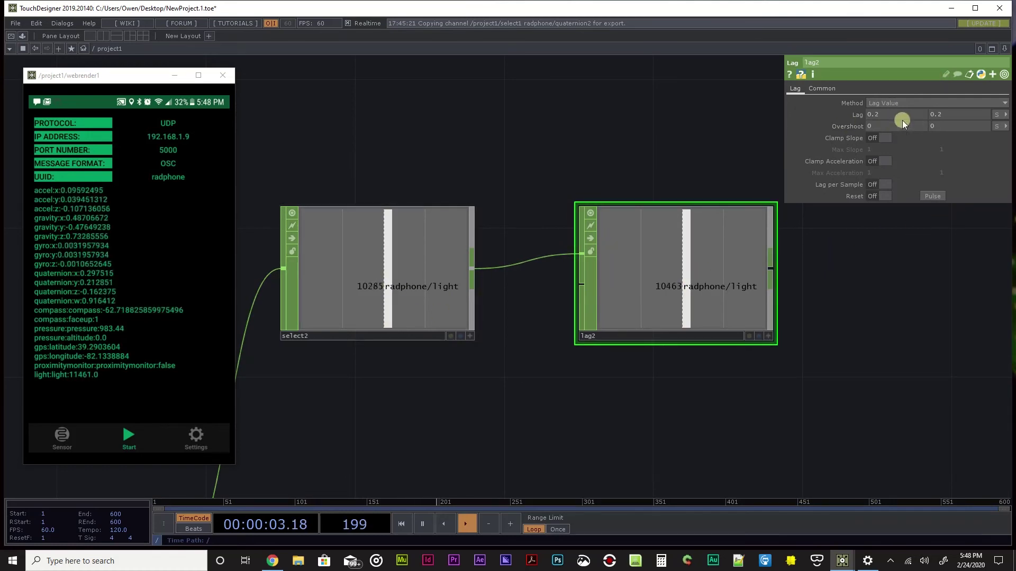
{"action": "left_click_drag", "start_coordinate": [902, 116], "coordinate": [853, 116]}
{"action": "type", "text": "1"}
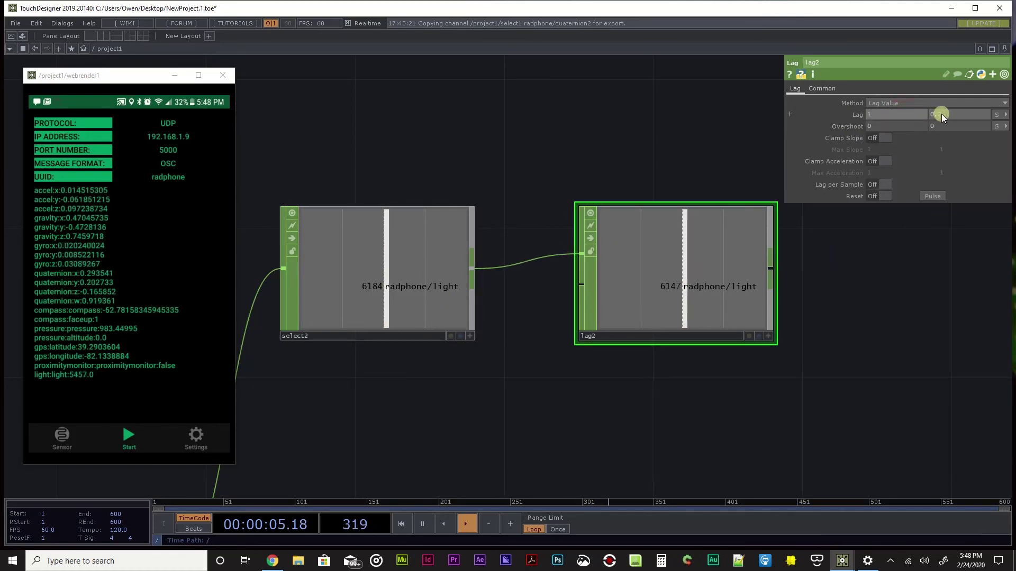
{"action": "left_click", "coordinate": [942, 115]}
{"action": "type", "text": "1"}
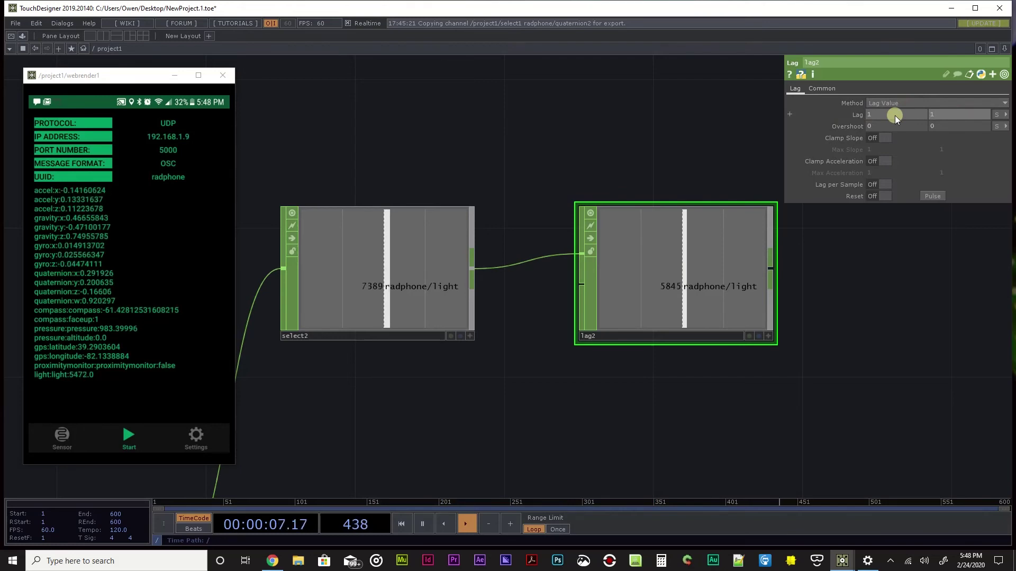
{"action": "left_click", "coordinate": [909, 301]}
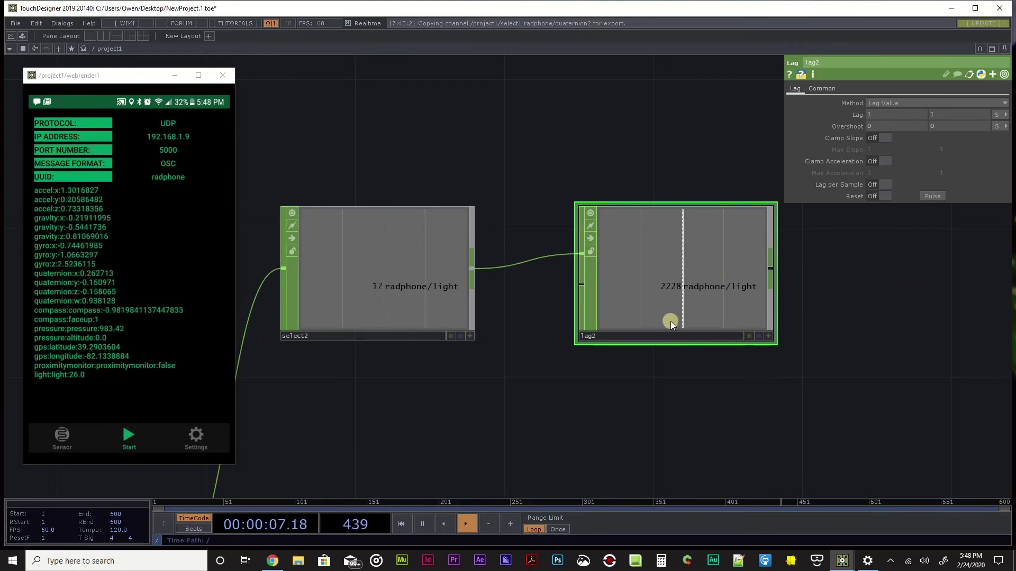
- Bring the whole network into view and select noise1 to inspect its parameters
{"action": "scroll", "coordinate": [483, 411], "scroll_direction": "down", "scroll_amount": 8}
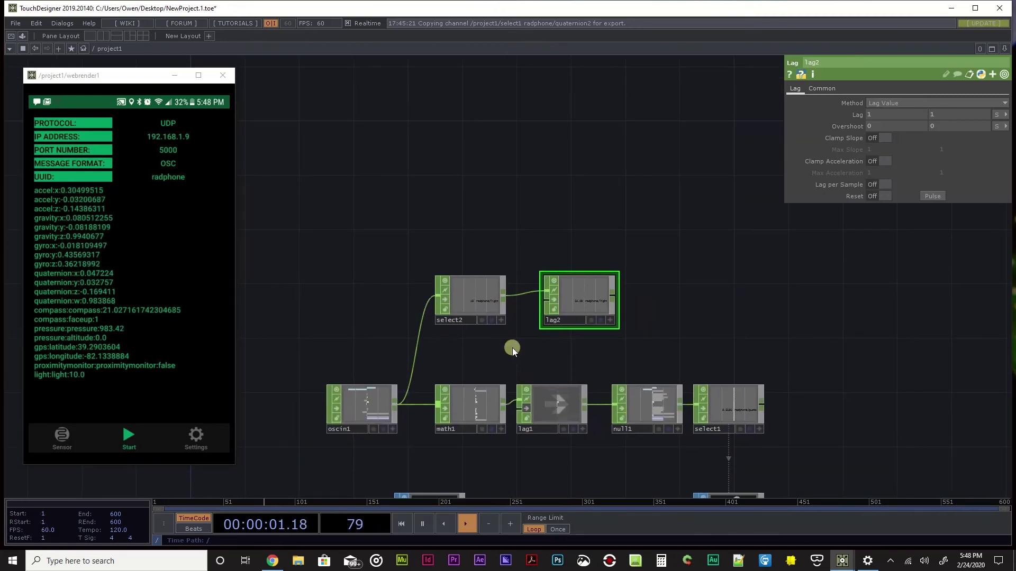
{"action": "left_click_drag", "start_coordinate": [521, 346], "coordinate": [538, 226]}
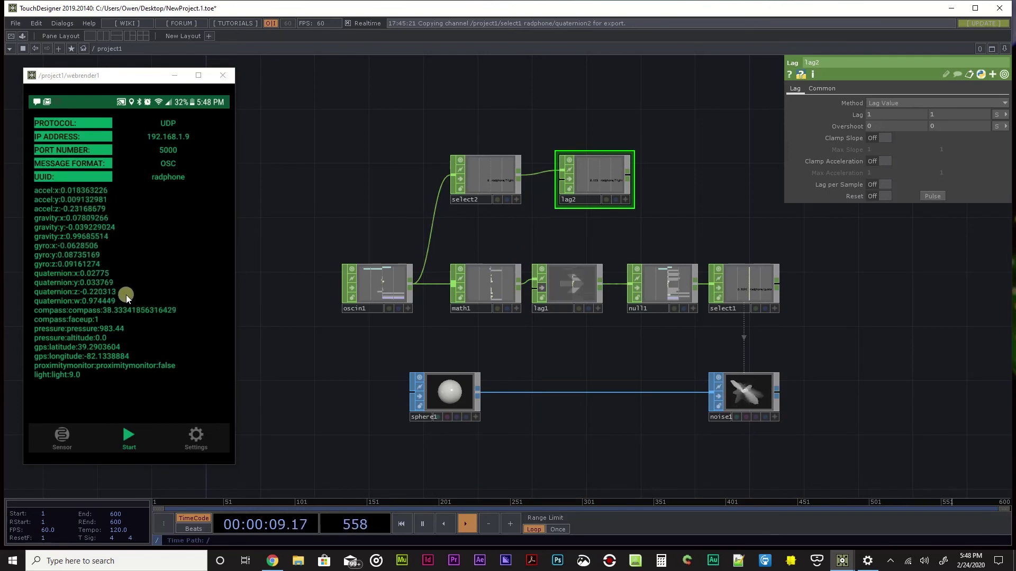
{"action": "left_click", "coordinate": [908, 561]}
{"action": "left_click", "coordinate": [724, 161]}
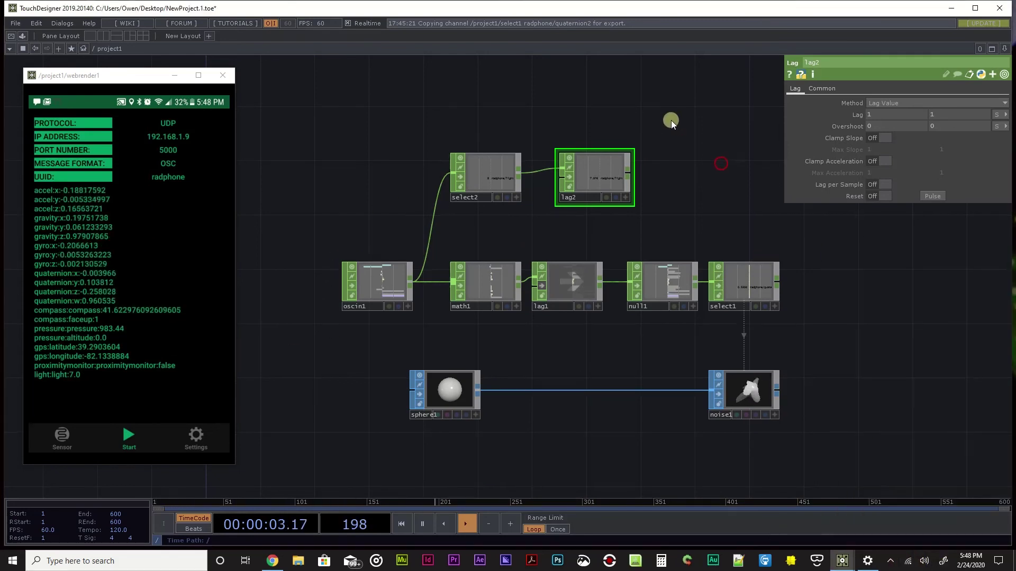
{"action": "scroll", "coordinate": [825, 404], "scroll_direction": "up", "scroll_amount": 3}
{"action": "scroll", "coordinate": [824, 405], "scroll_direction": "down", "scroll_amount": 3}
{"action": "left_click_drag", "start_coordinate": [782, 438], "coordinate": [740, 402]}
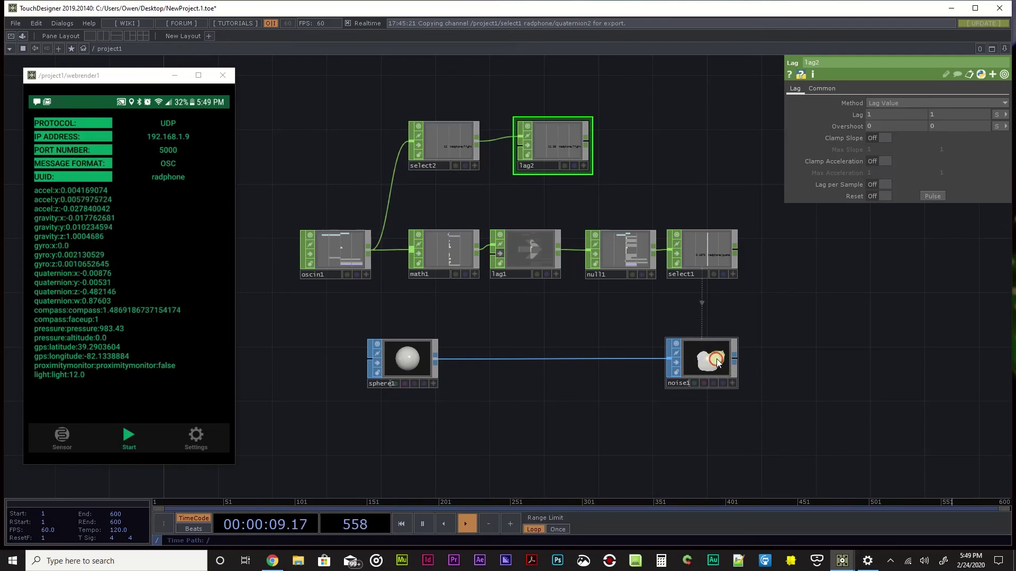
{"action": "left_click", "coordinate": [712, 359]}
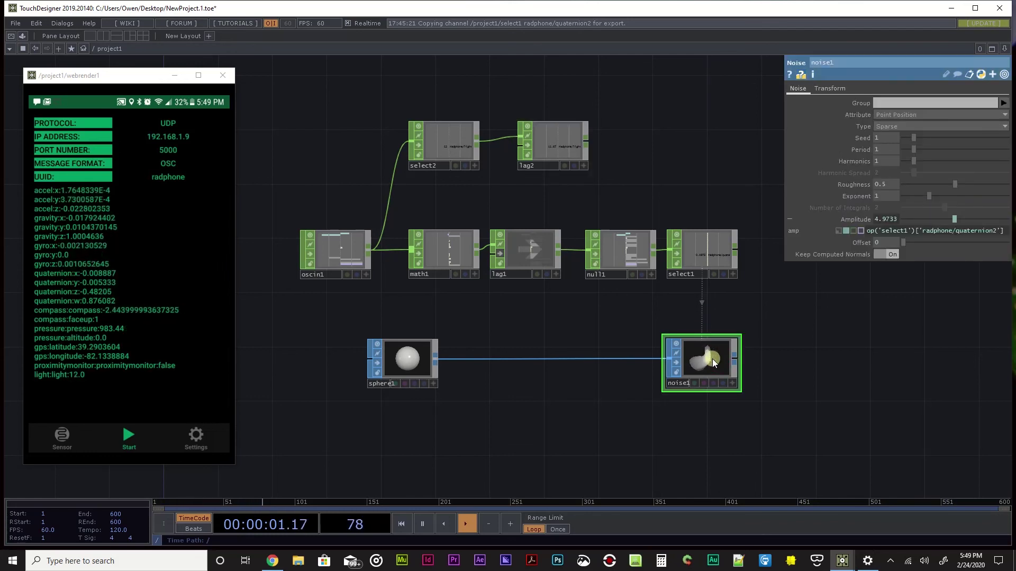
{"action": "left_click", "coordinate": [472, 374]}
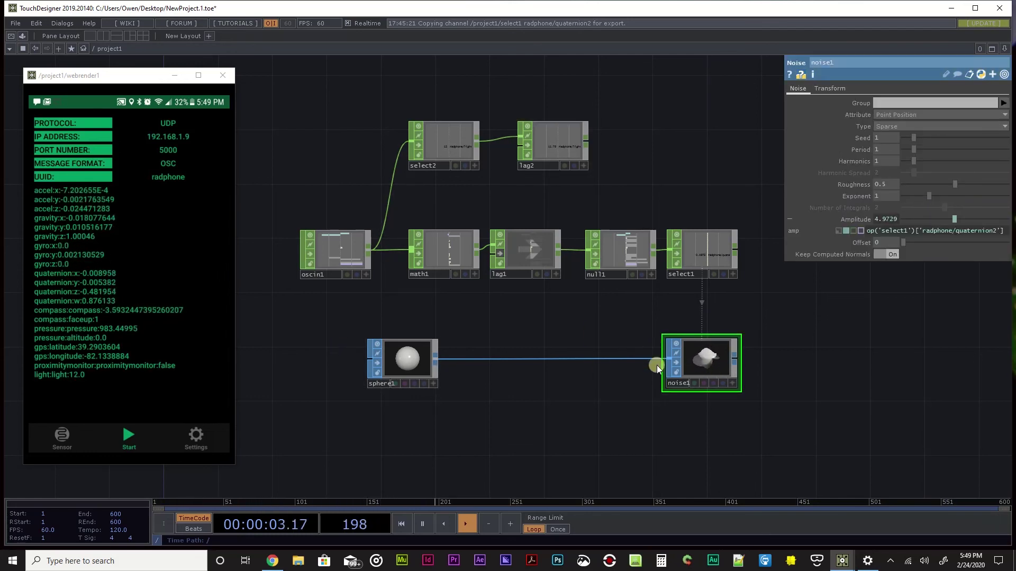